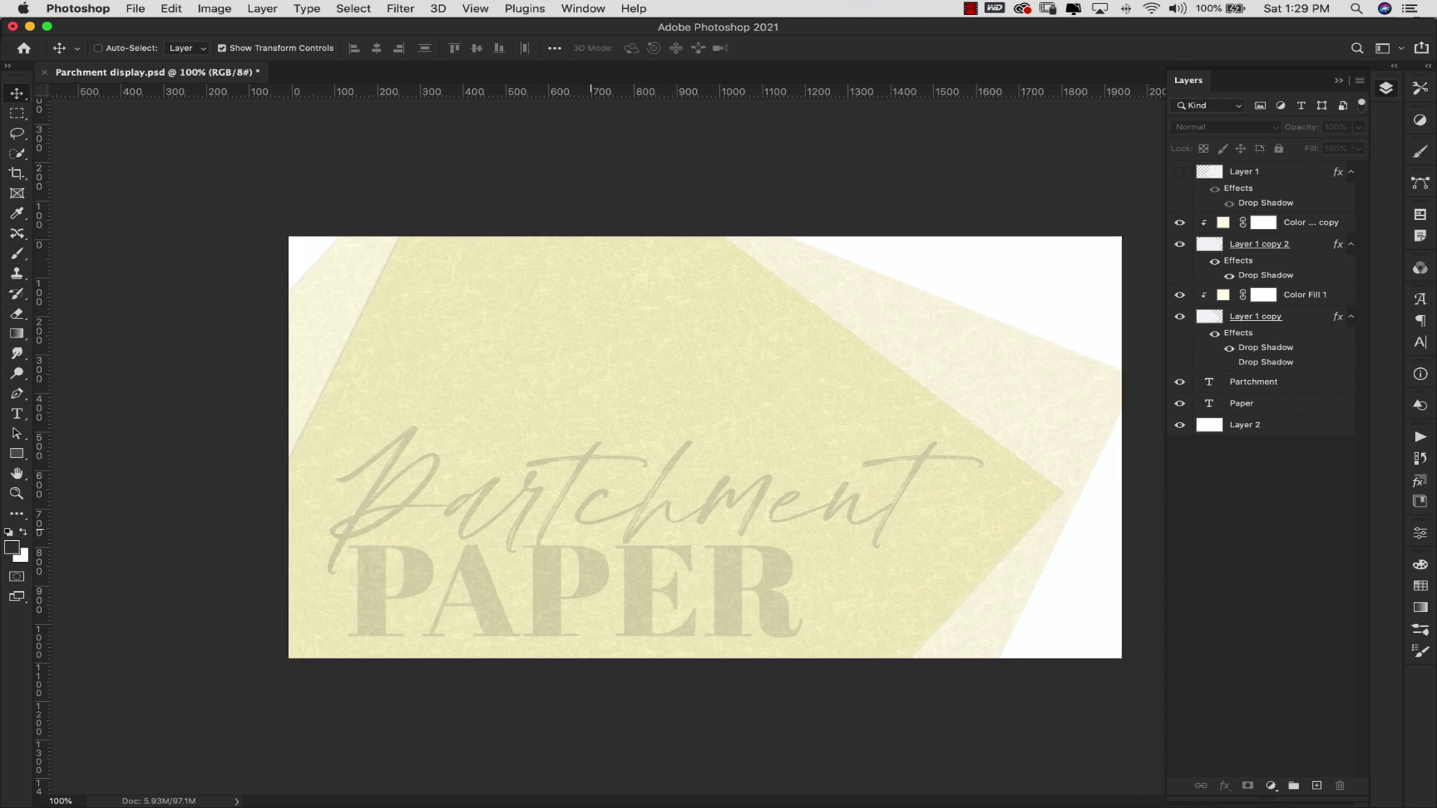
Step: Create a new document from the 1024 × 1024 px preset
left_click(135, 10)
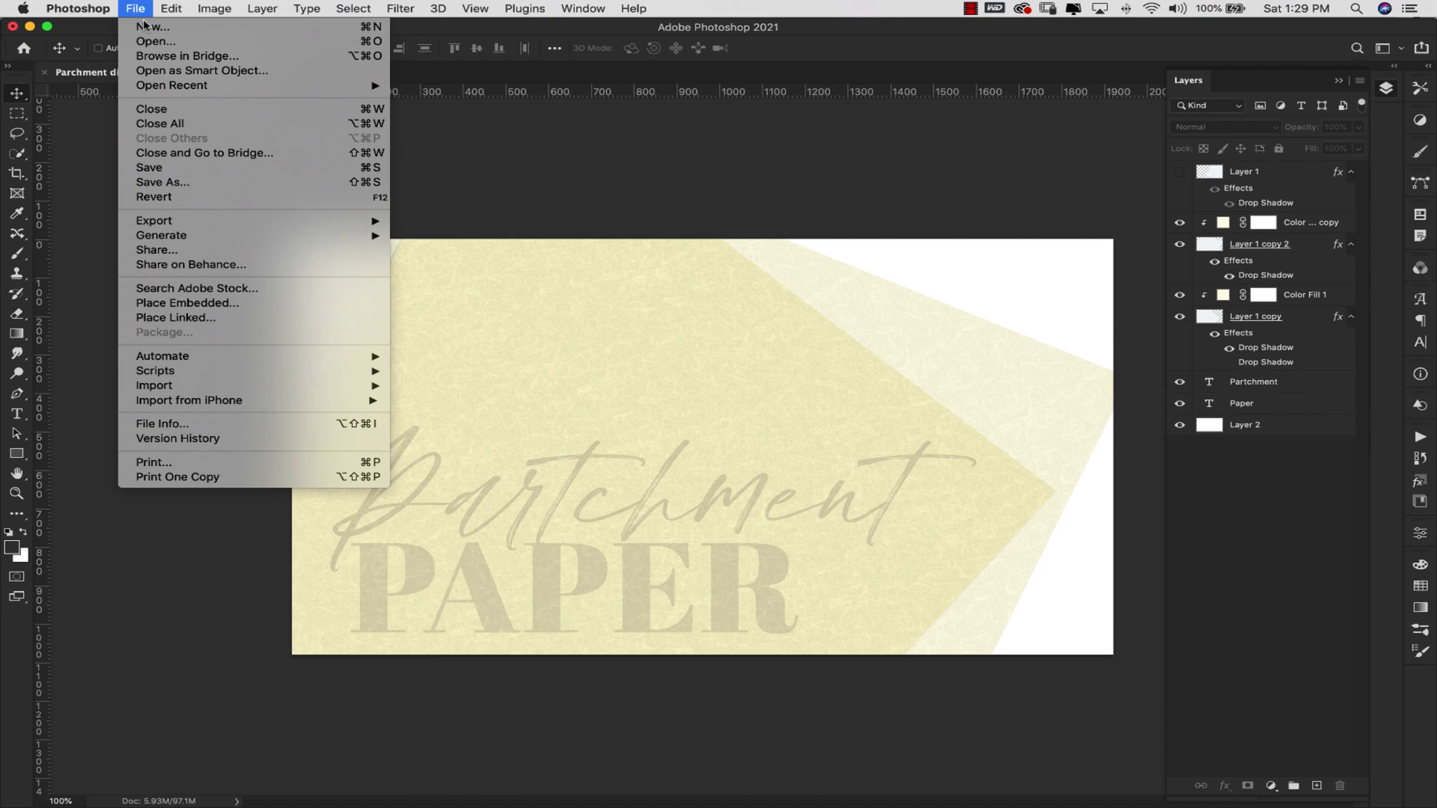
left_click(146, 22)
left_click(419, 296)
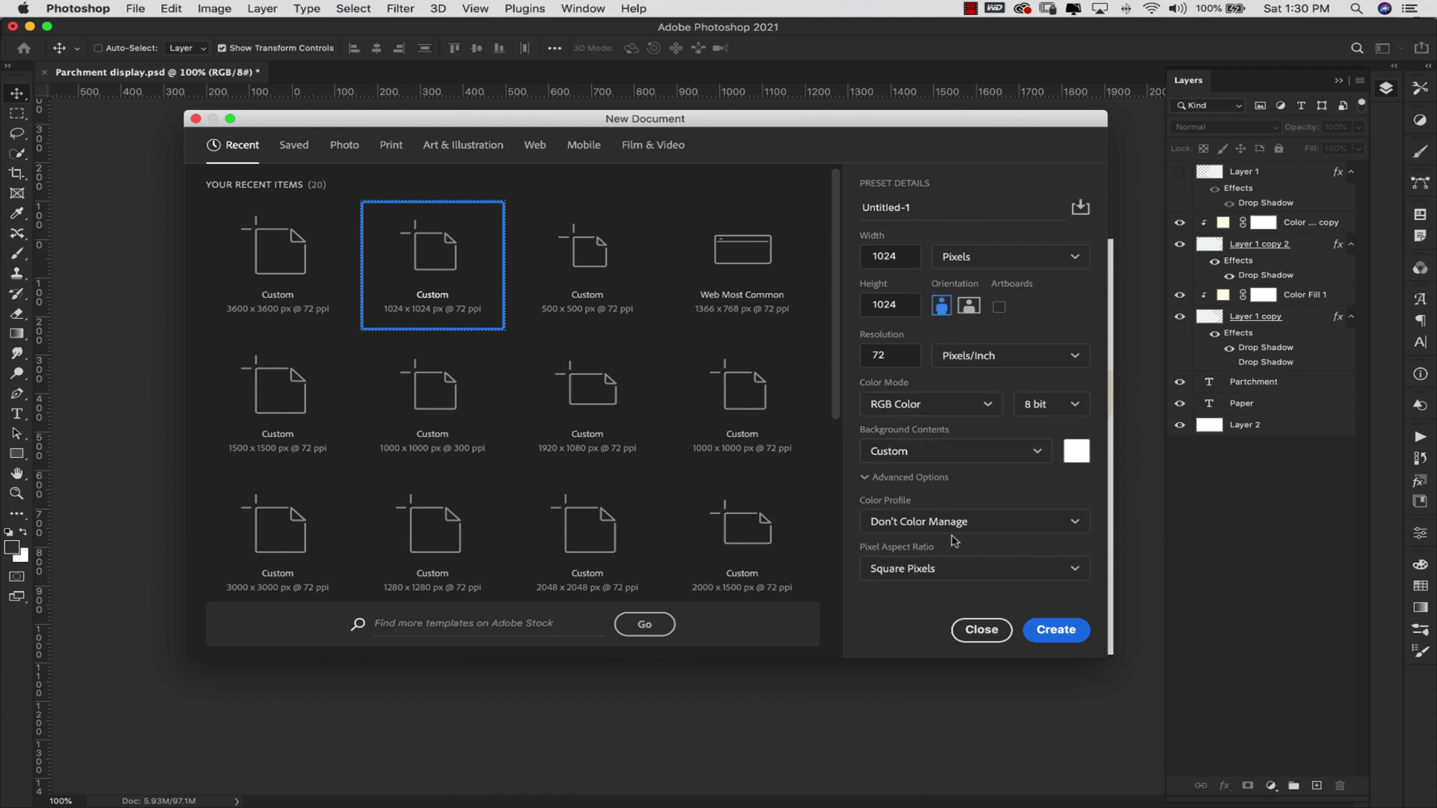
left_click(1055, 630)
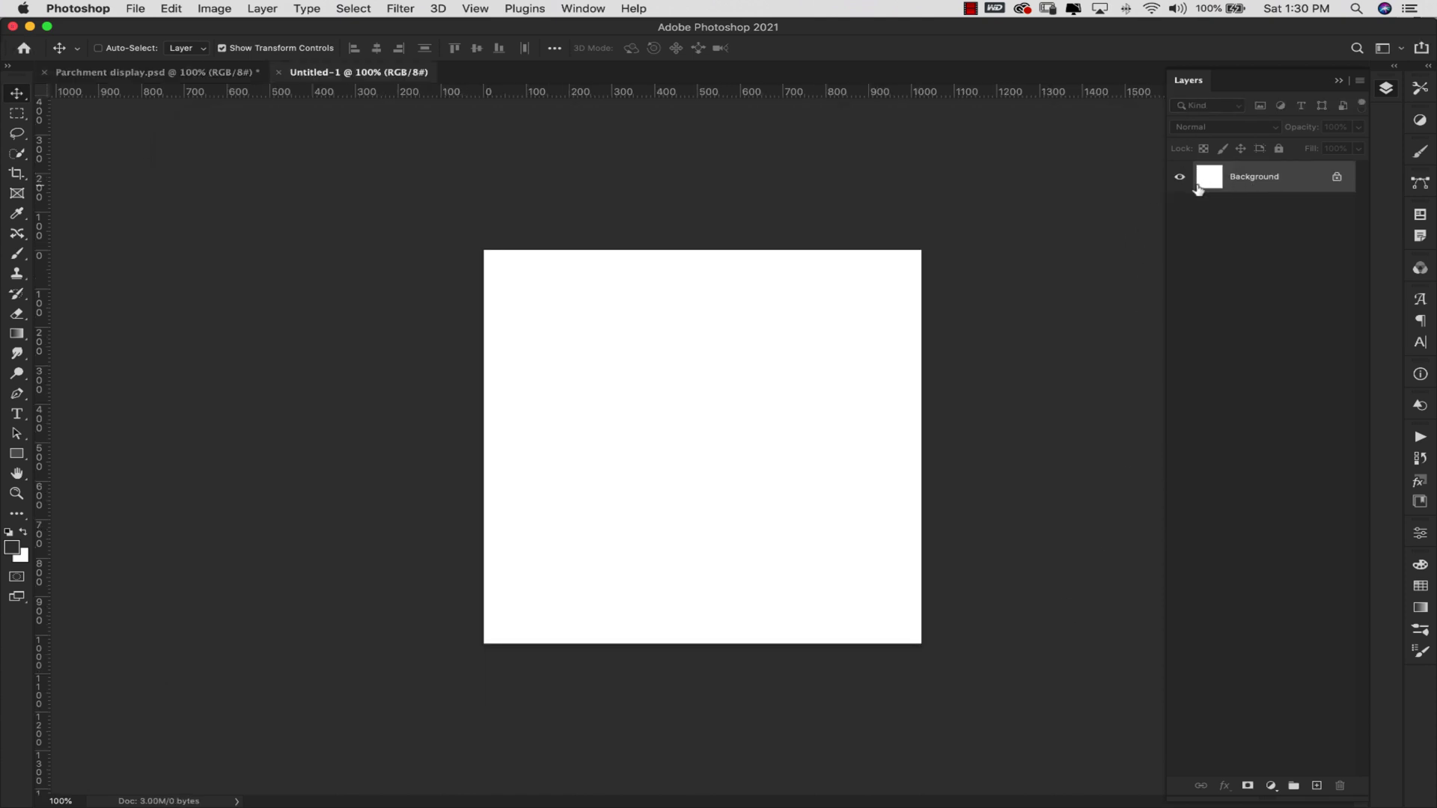
Step: Add a new empty layer above Background and convert it to a smart object
left_click_drag(1197, 190, 1332, 777)
left_click(1317, 785)
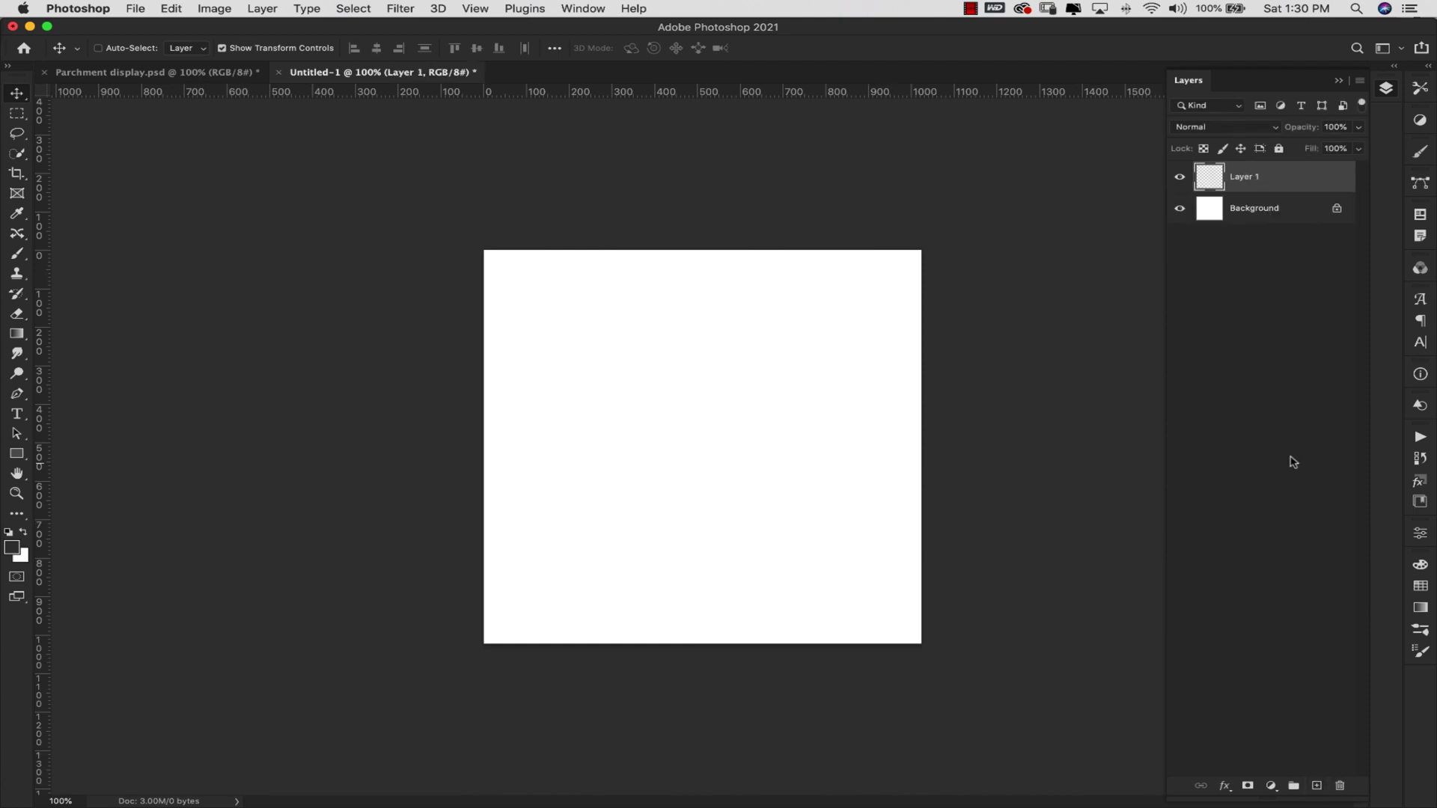
right_click(1284, 183)
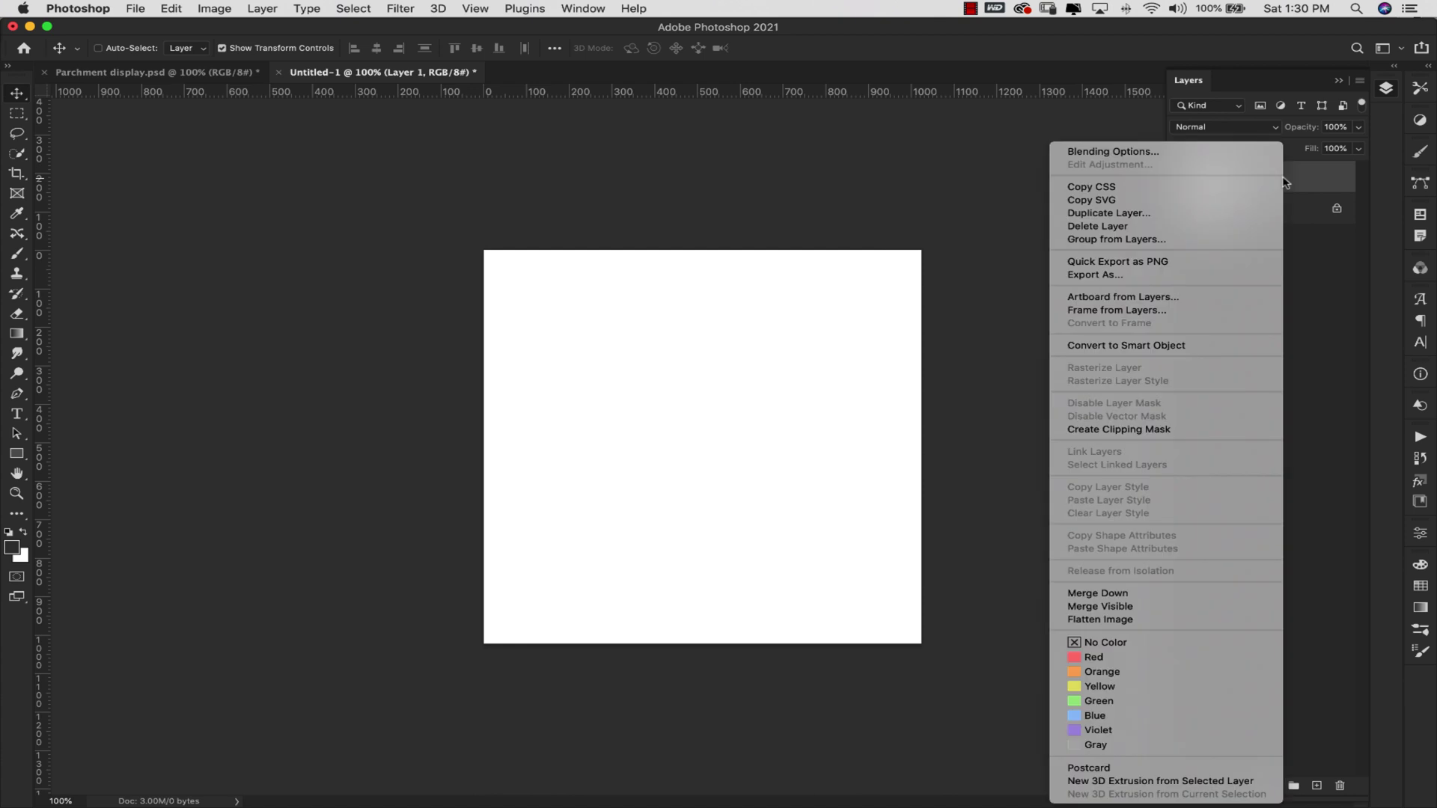
left_click(1205, 345)
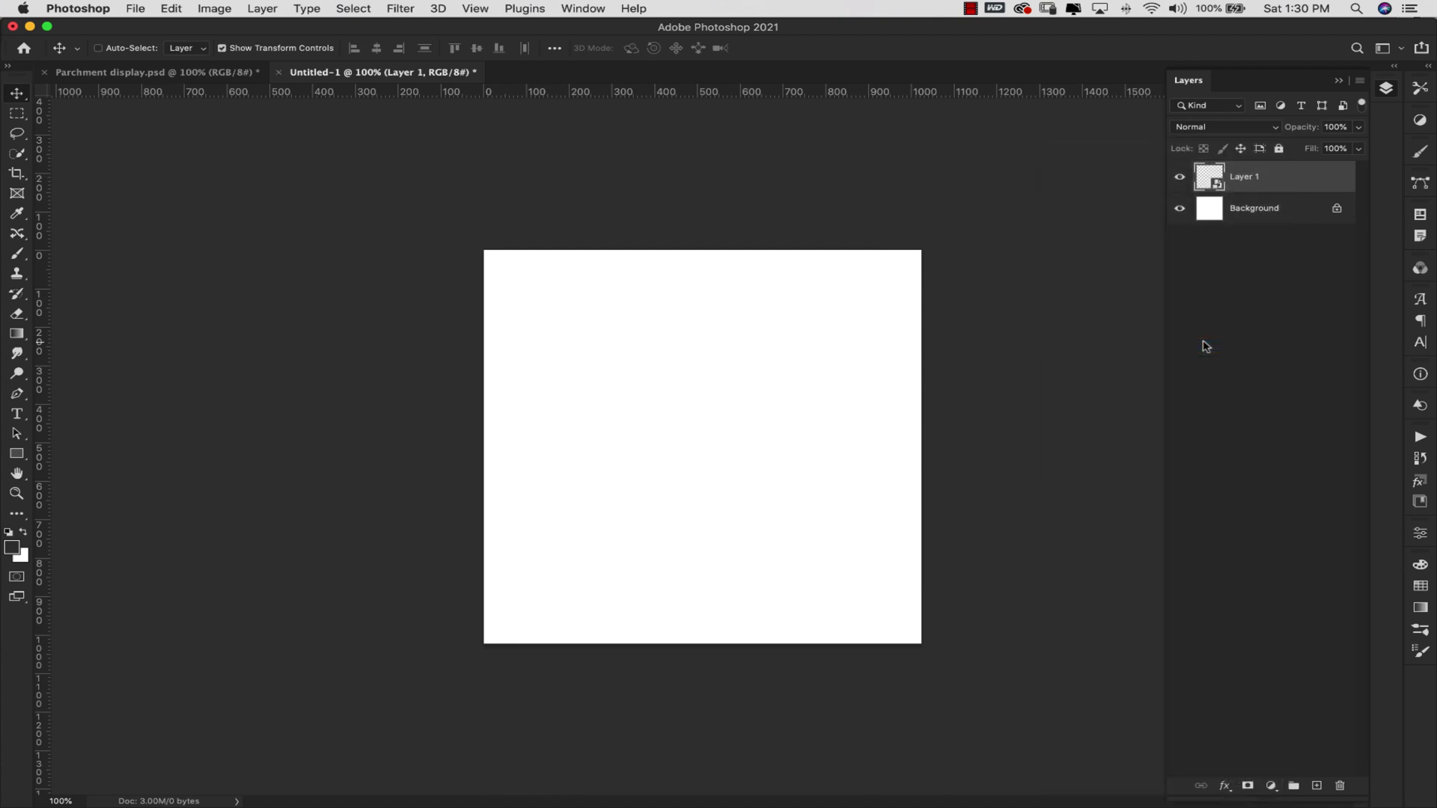
Step: Rename the layer to Fiber and reset colours to default black and white
double_click(1244, 176)
type("Fiber")
left_click(1268, 266)
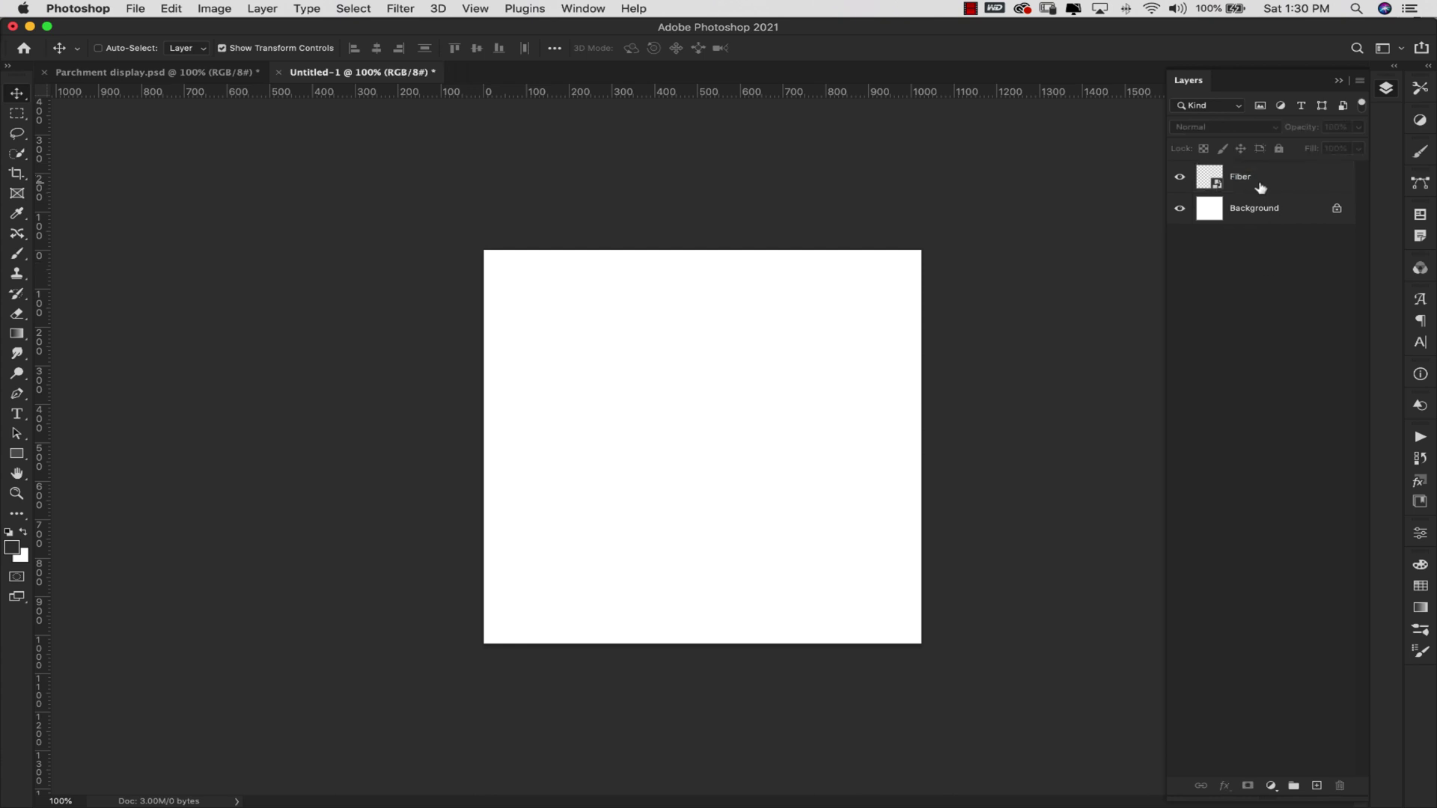
left_click(1261, 187)
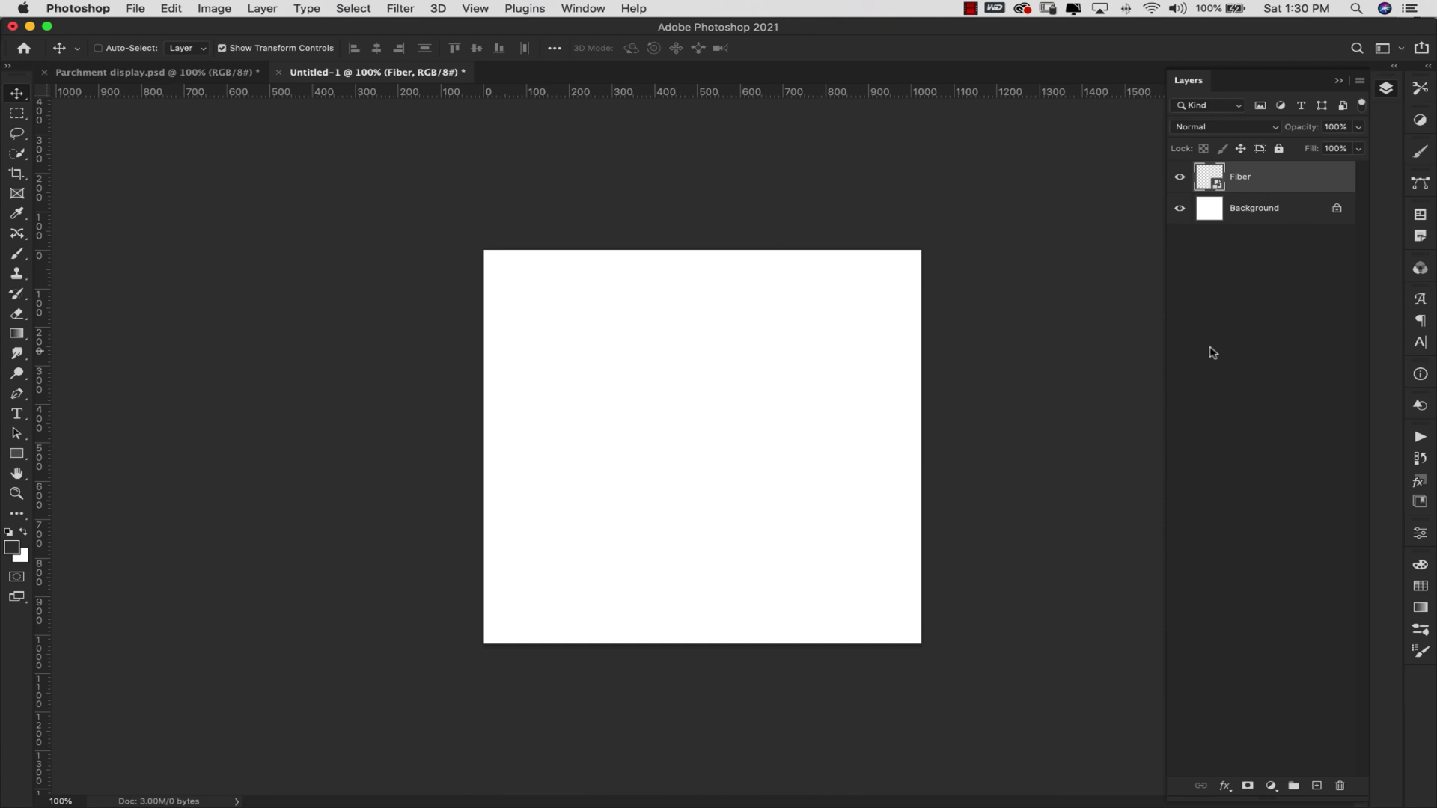
key("d")
Step: Render Clouds onto the Fiber layer
left_click(400, 9)
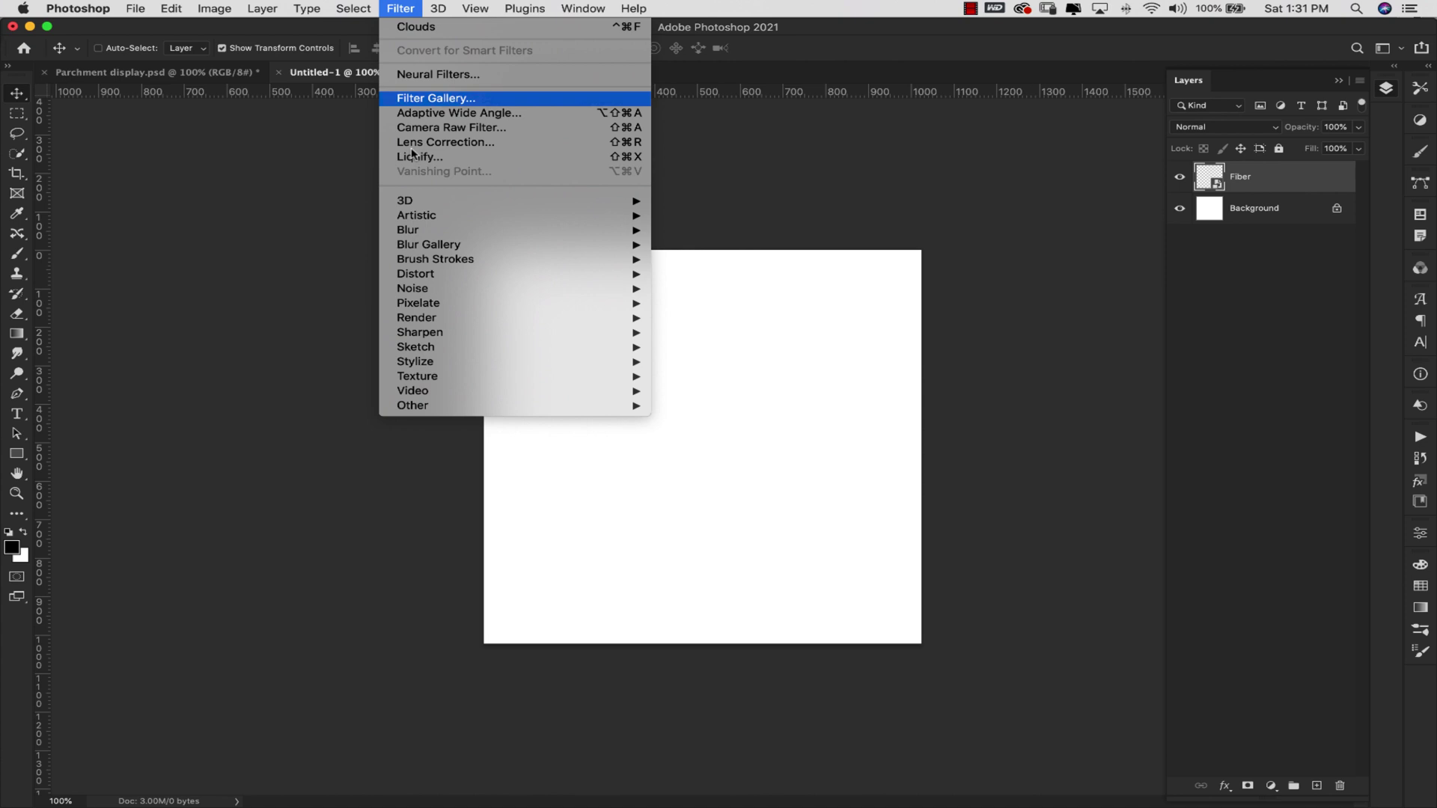
mouse_move(447, 322)
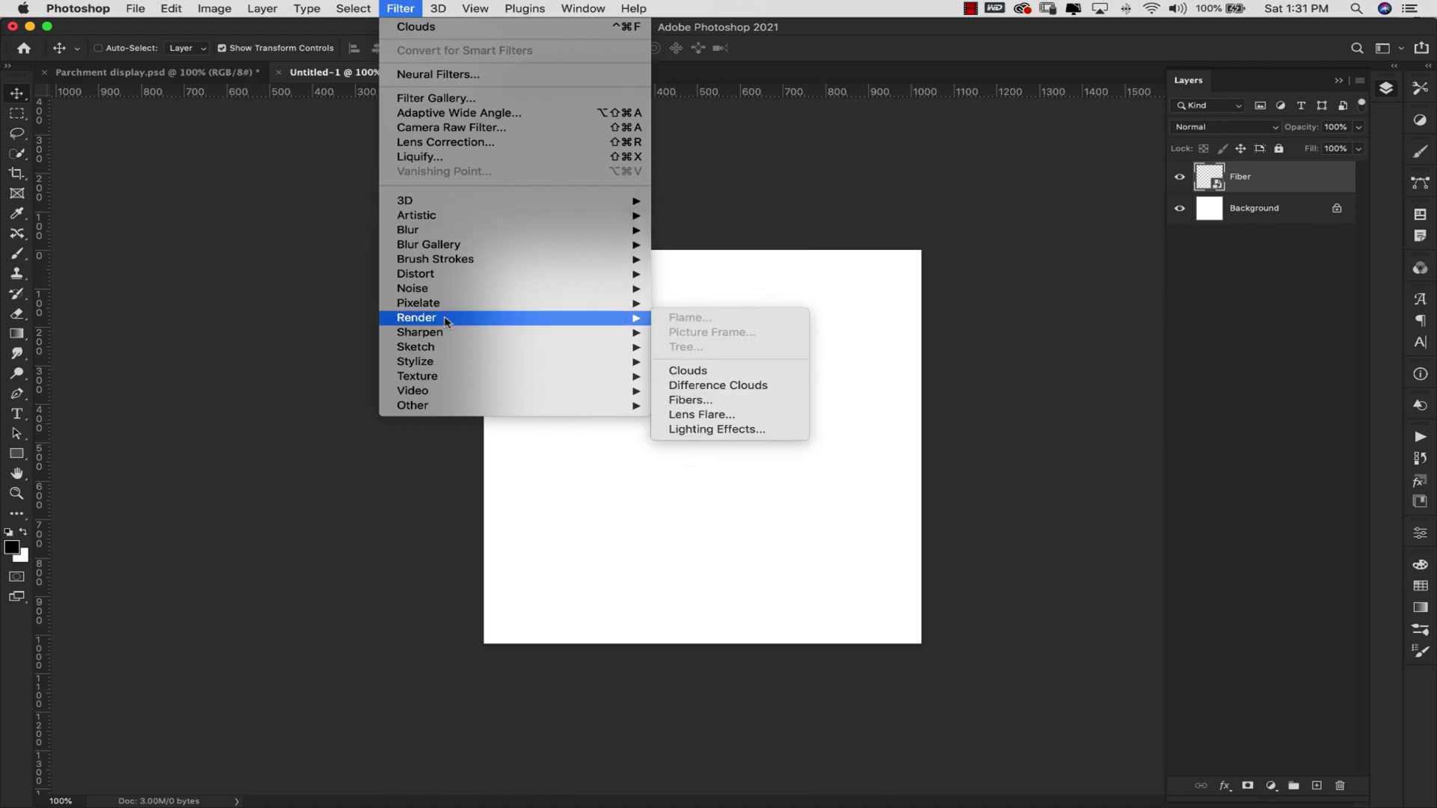
left_click(716, 371)
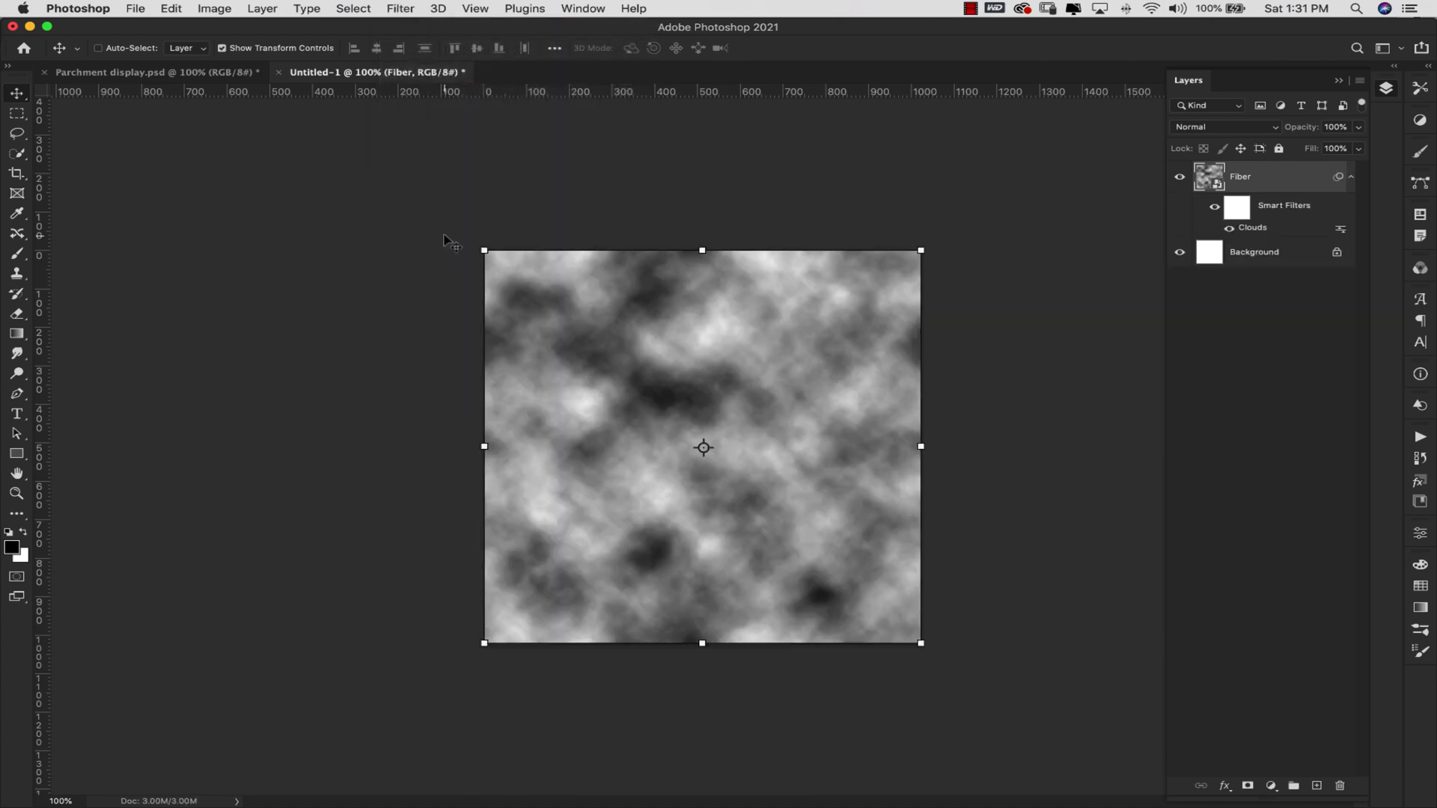
Step: Apply Difference Clouds twice to create a veined grey texture
left_click(402, 10)
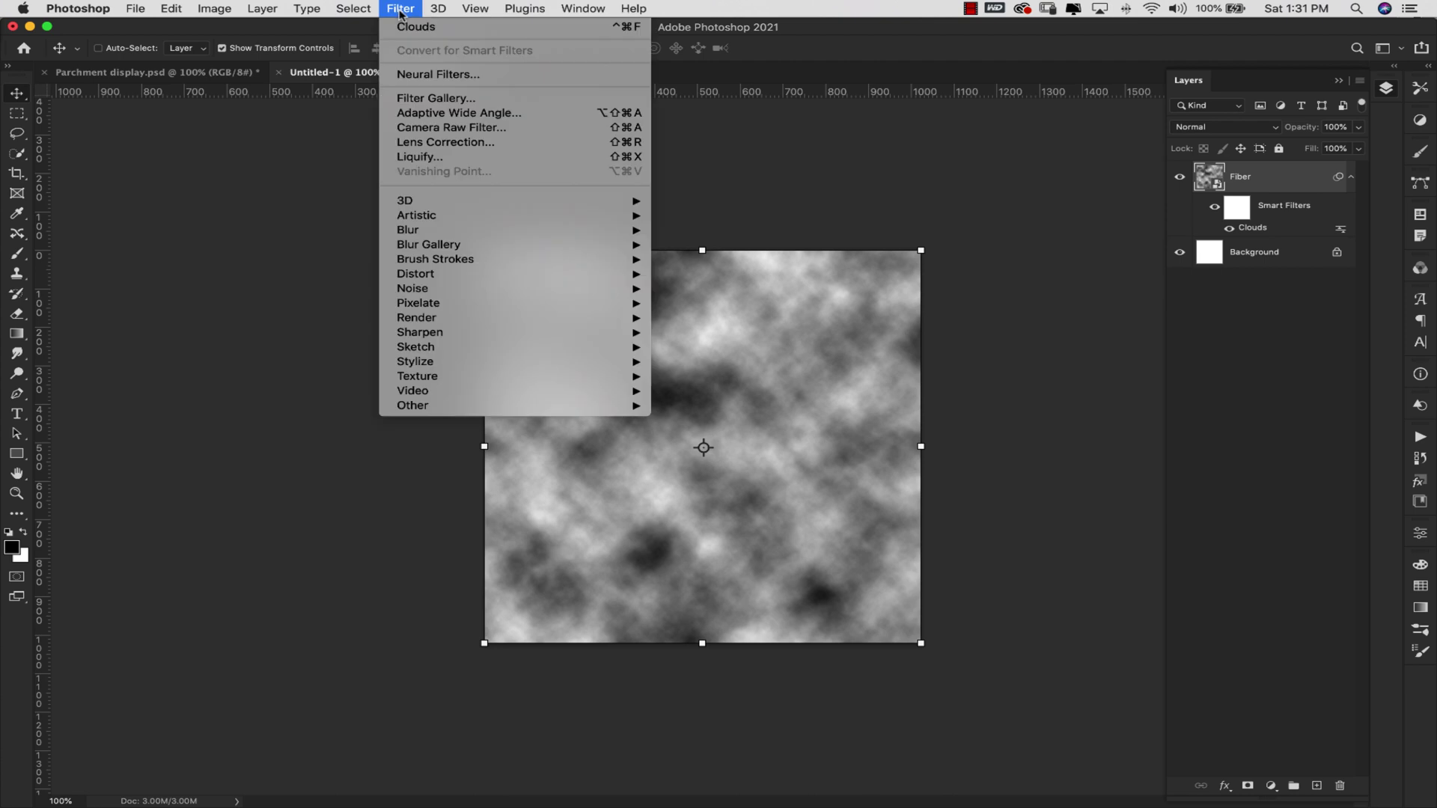
mouse_move(440, 343)
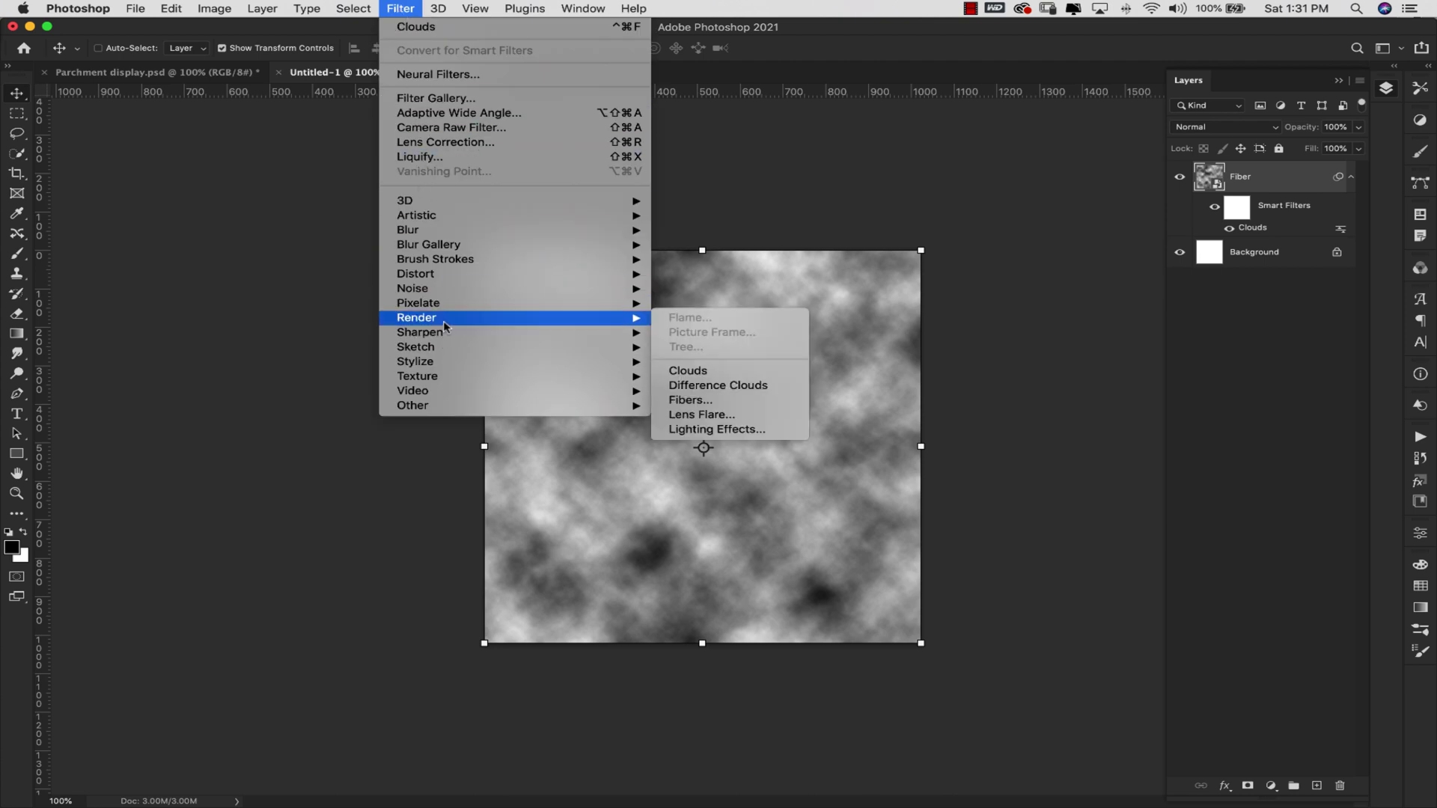
left_click(739, 387)
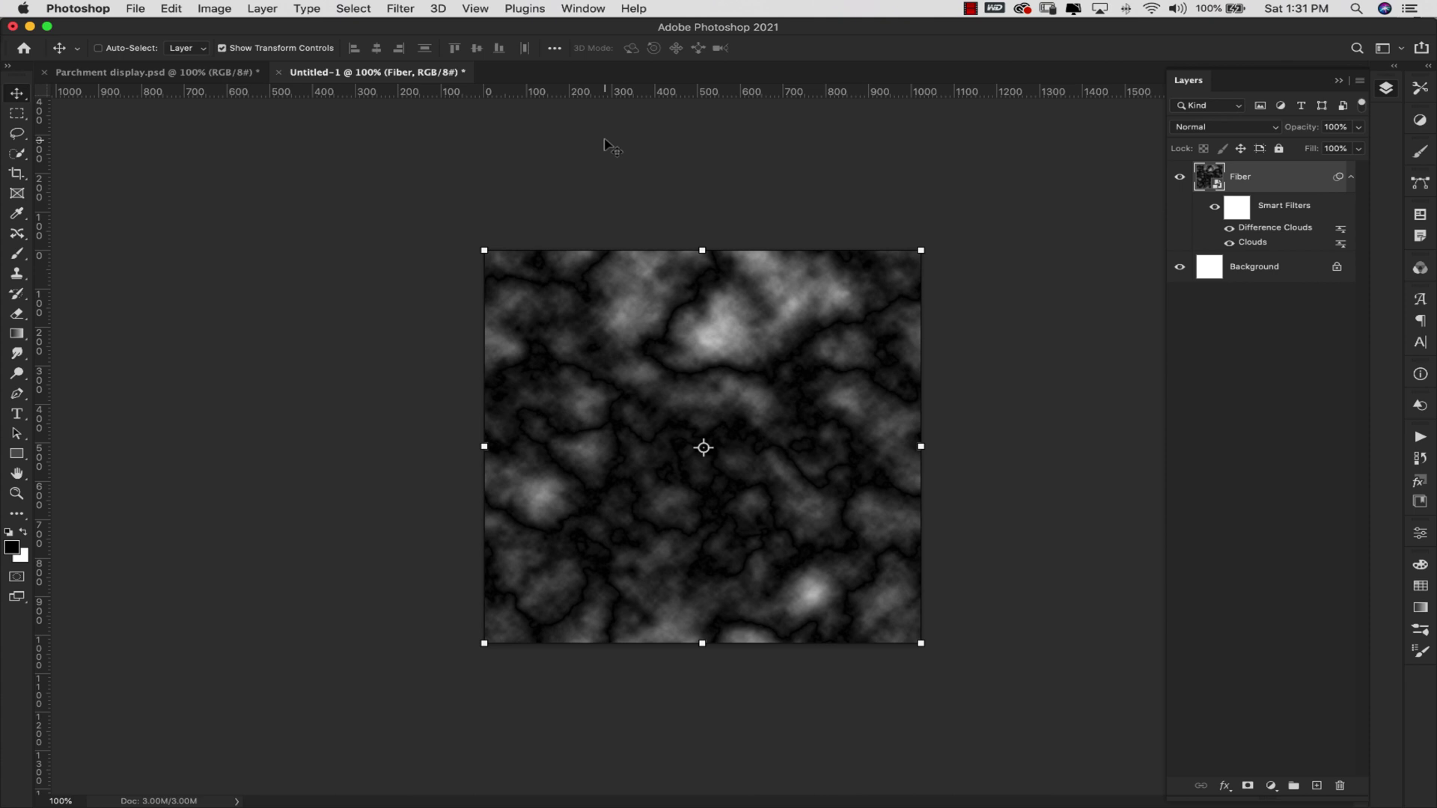
left_click(411, 10)
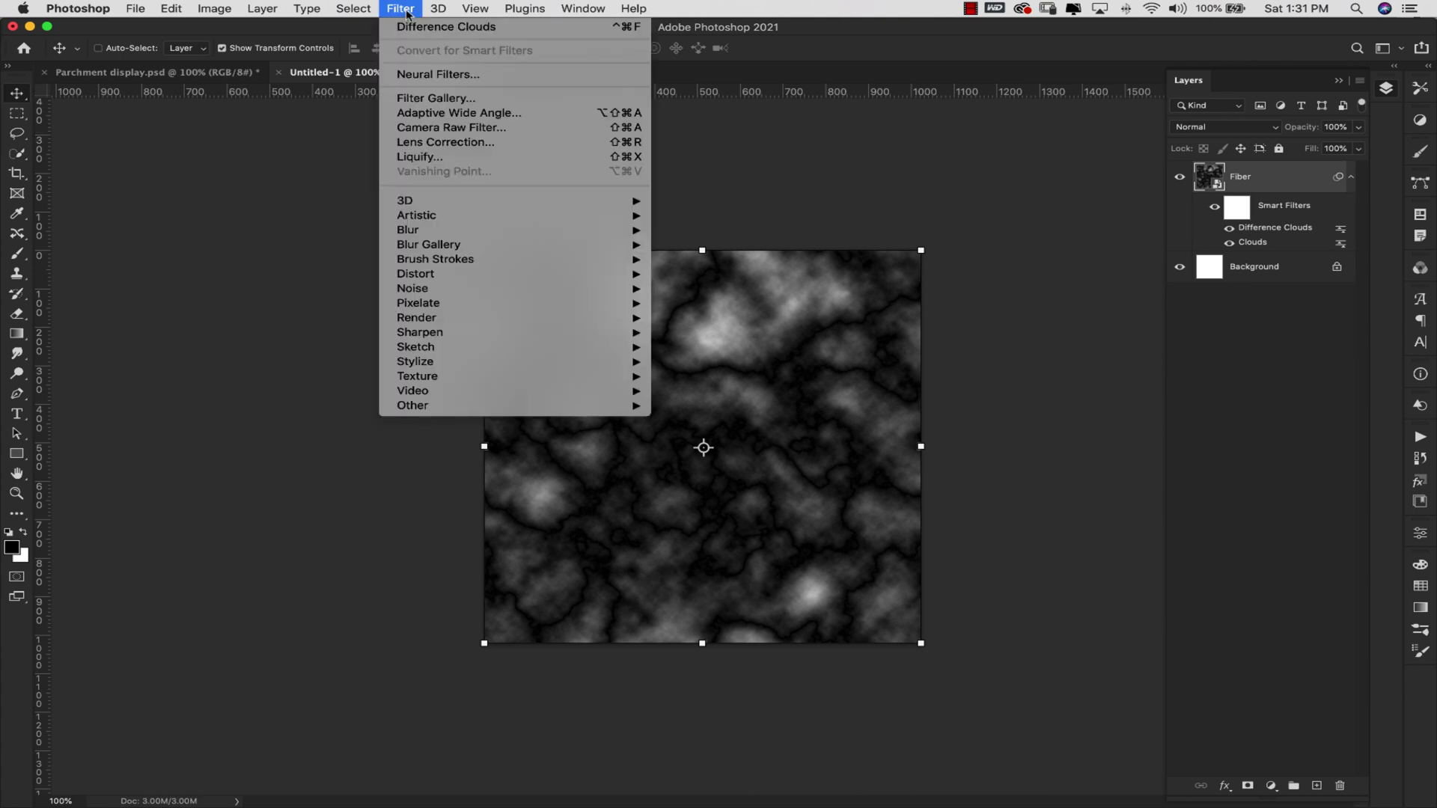
left_click(448, 28)
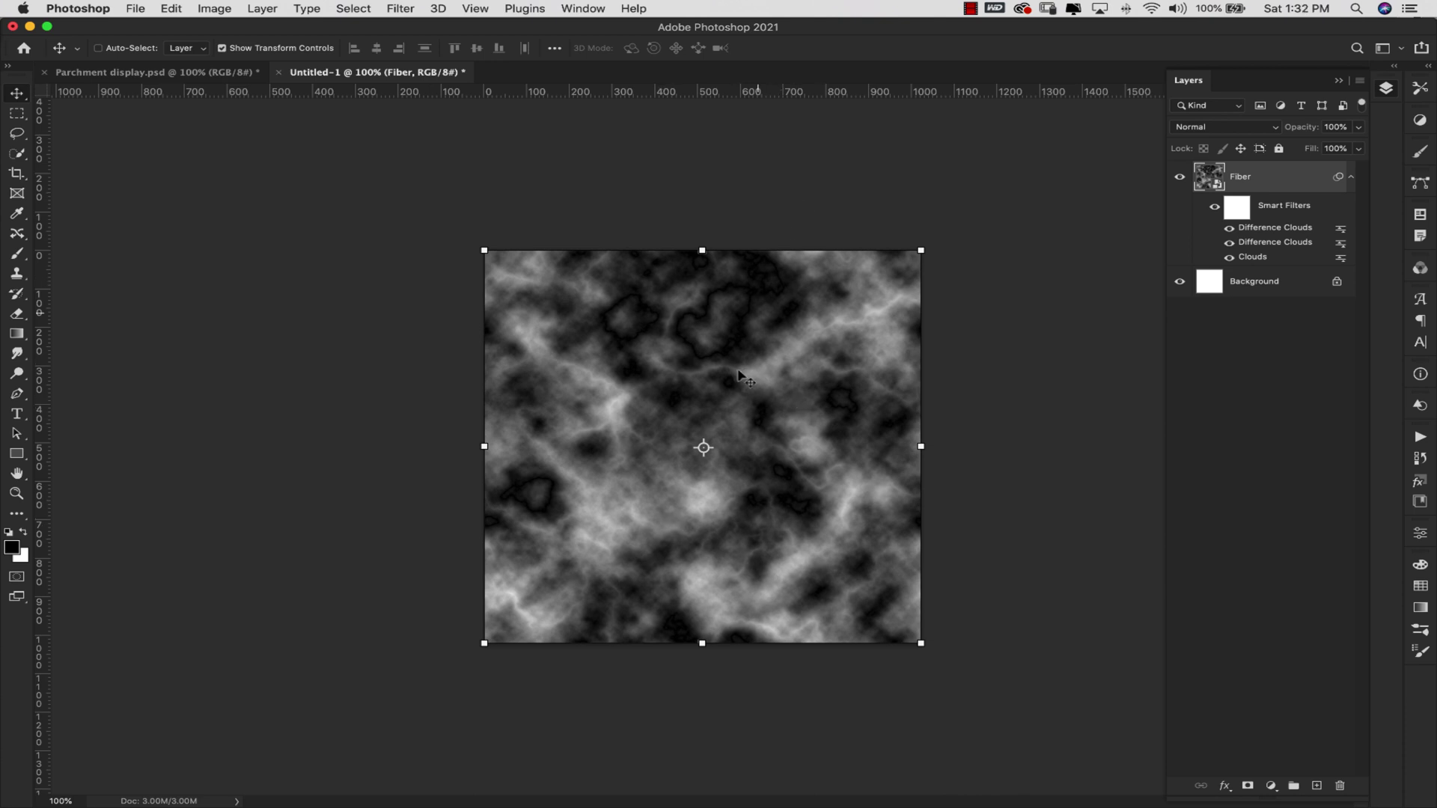
Step: Apply the Stylize > Find Edges filter to the Fiber layer's cloud texture
left_click(402, 9)
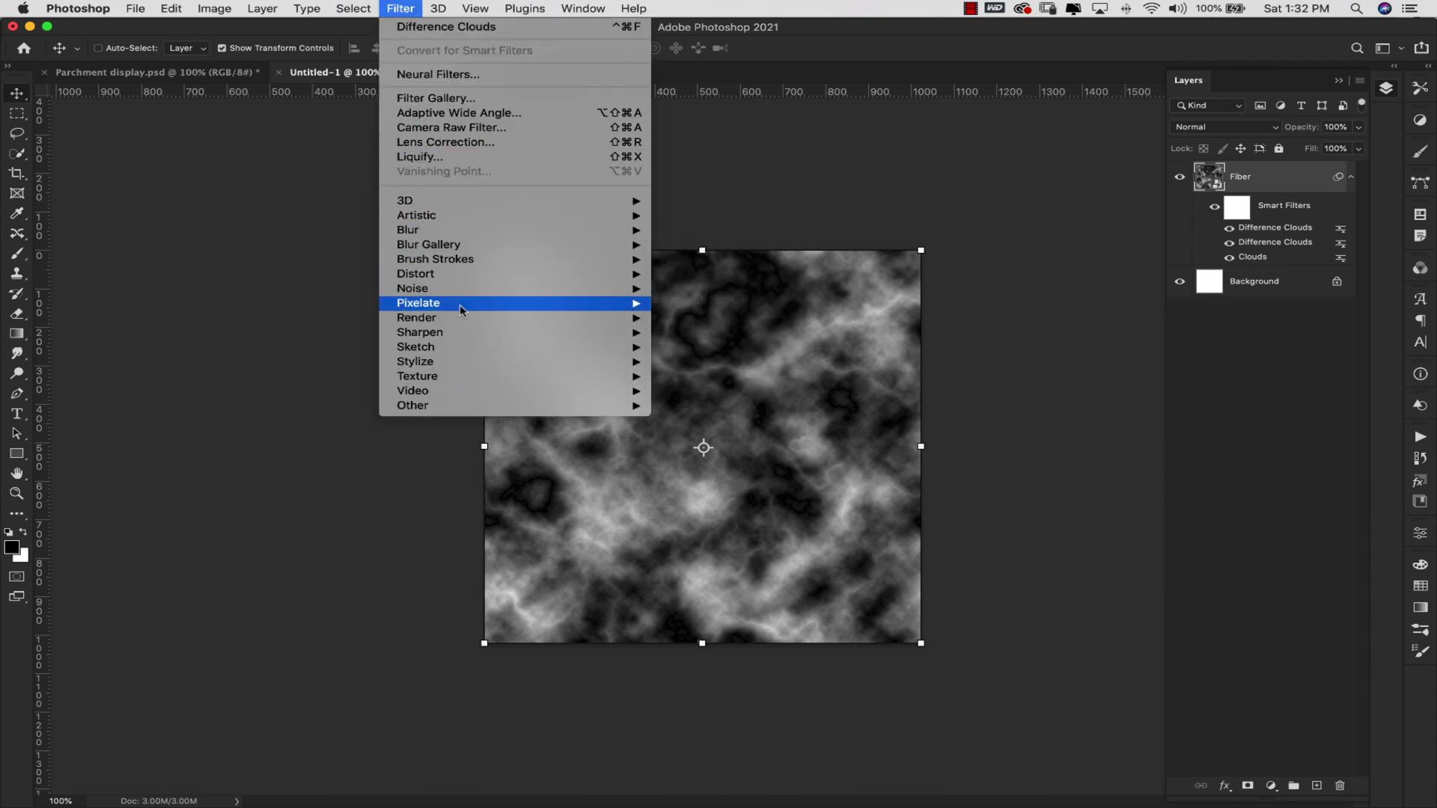
mouse_move(470, 360)
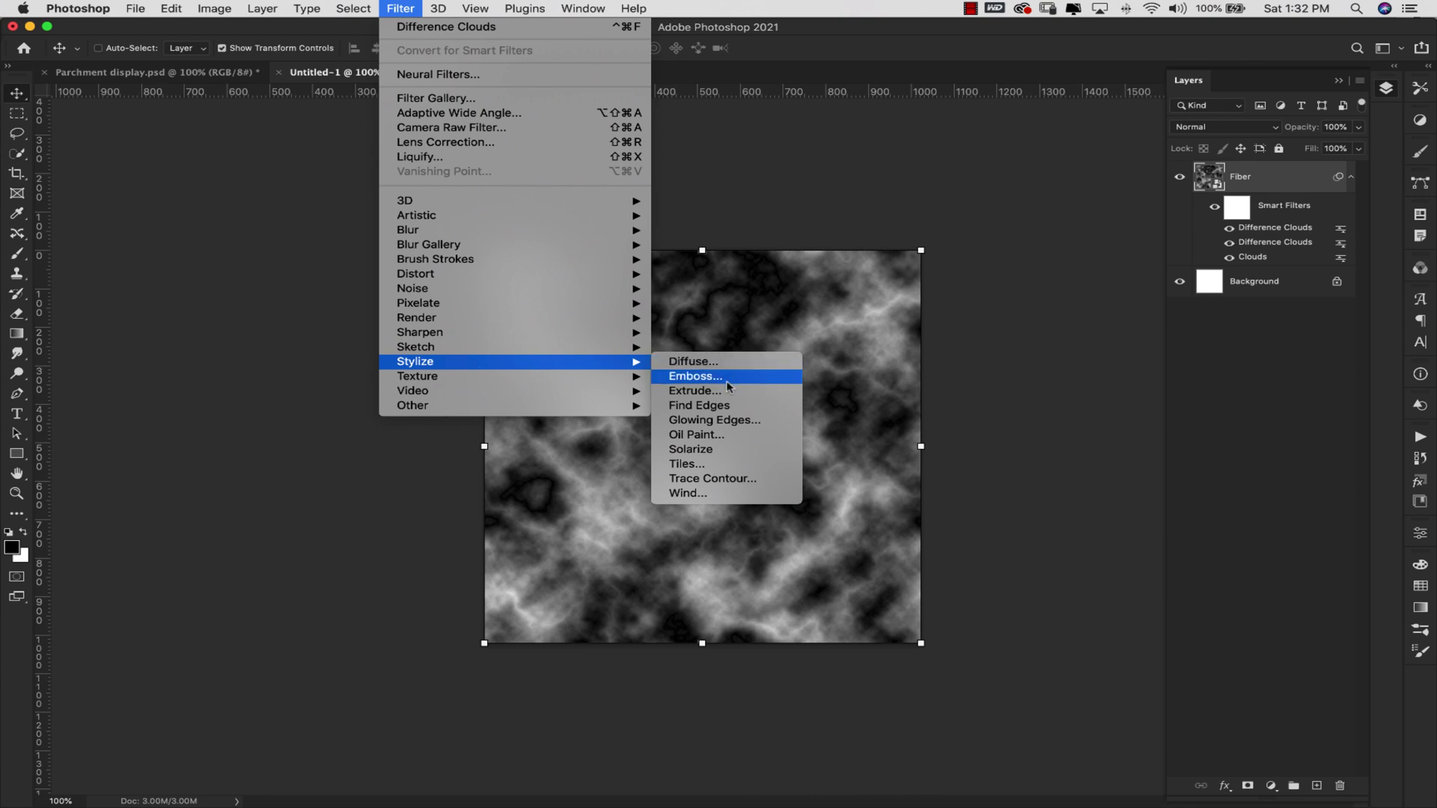
left_click(716, 407)
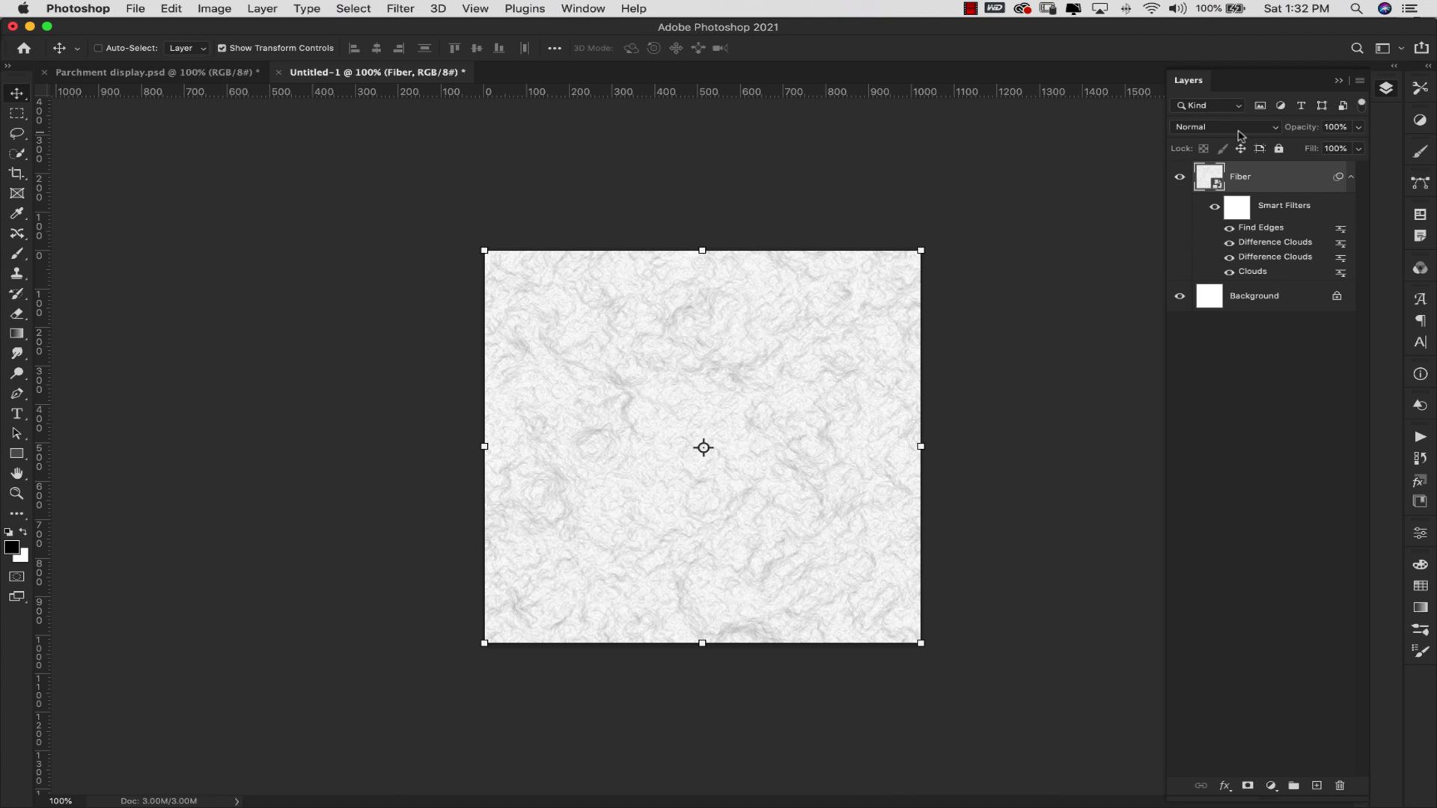
Step: Switch Fiber's blend mode to Difference and enter 50 for both Fill and Opacity
left_click(1240, 129)
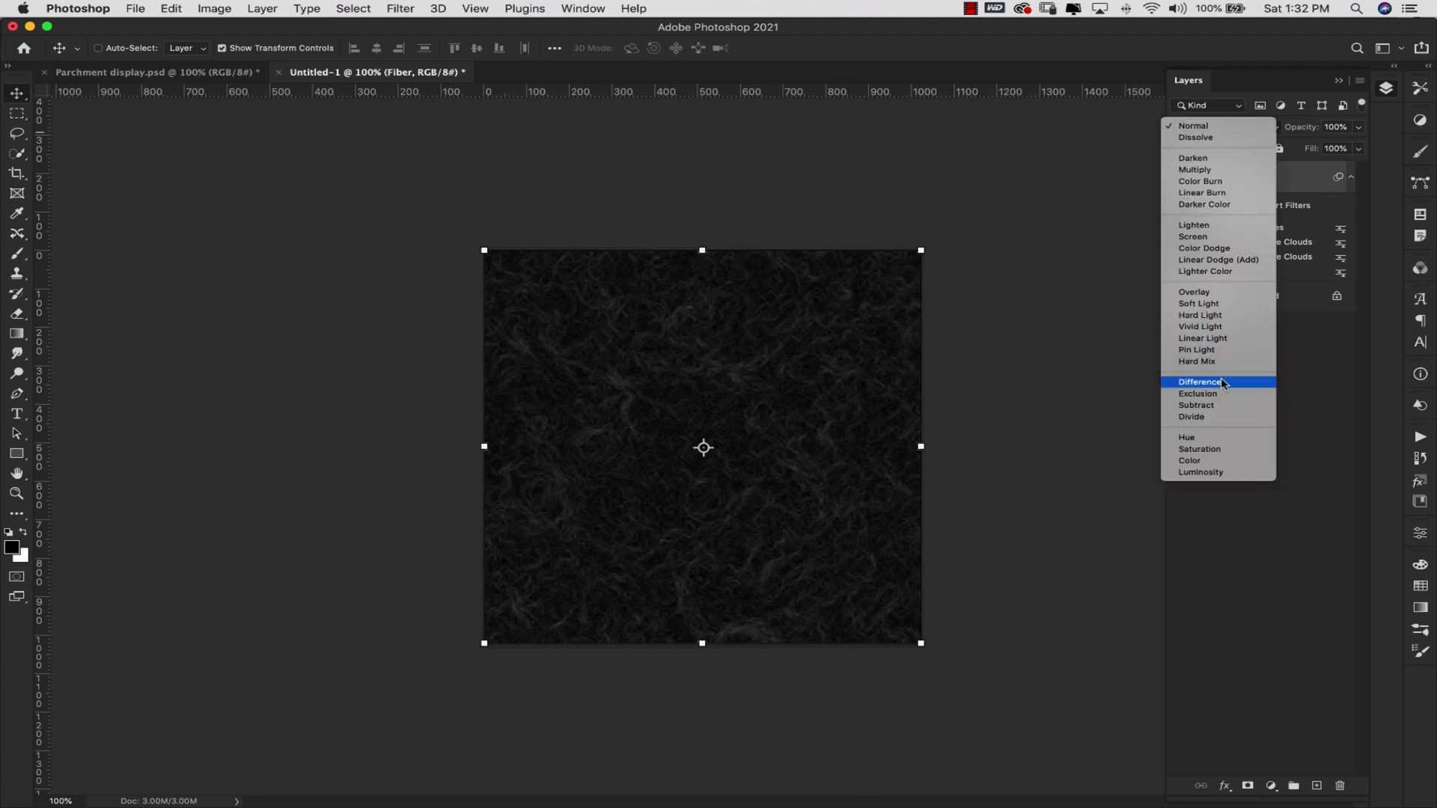
left_click(1220, 381)
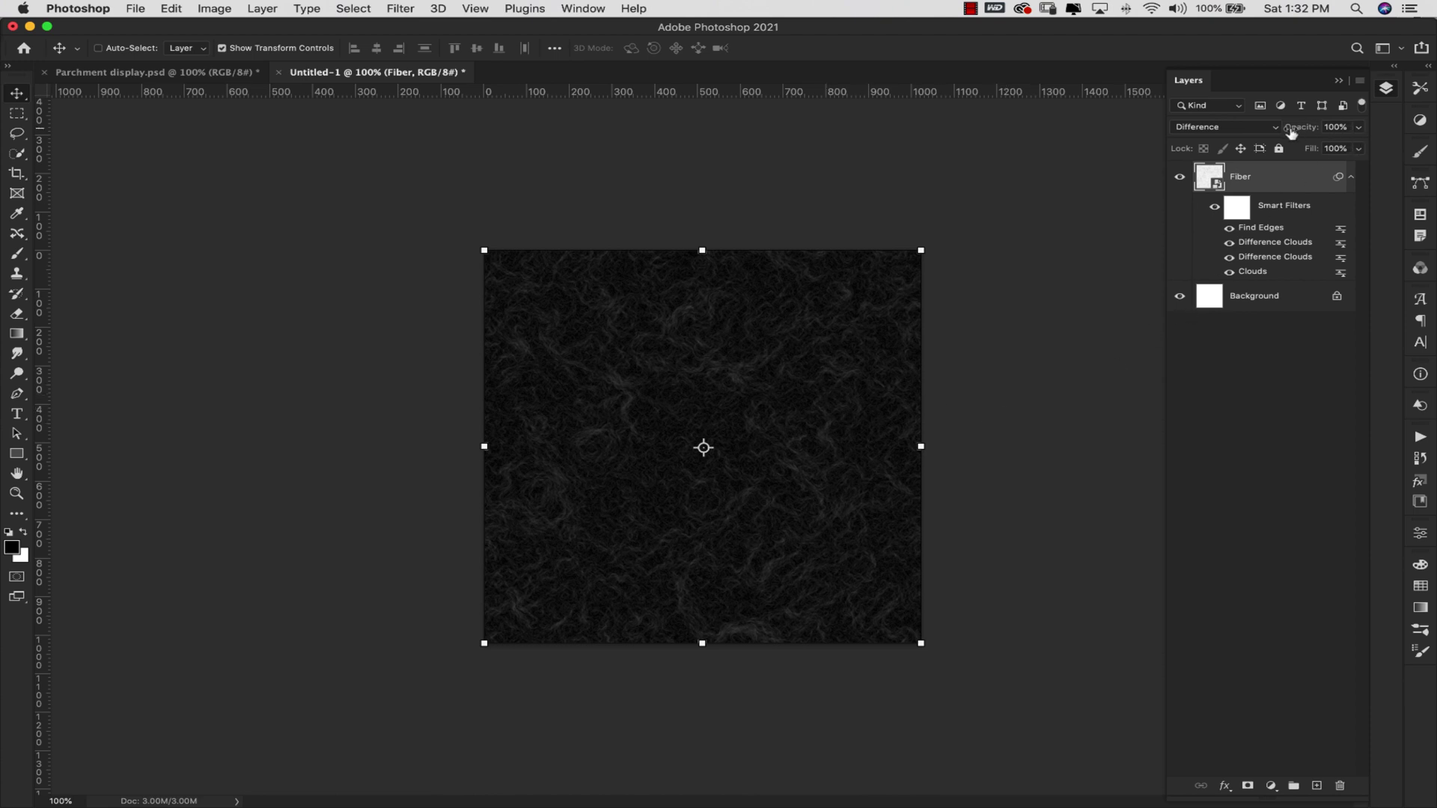
left_click(1348, 147)
type("50")
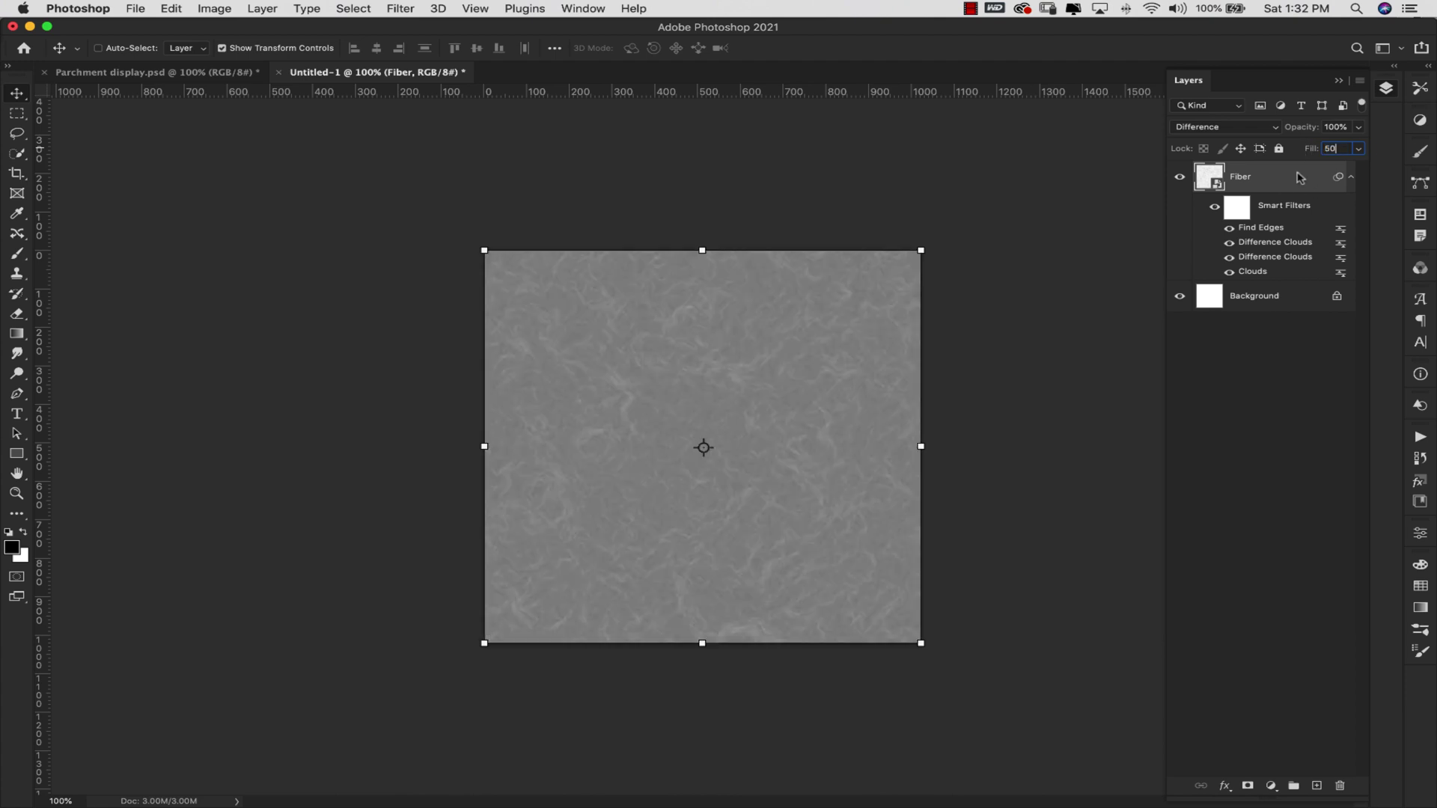
left_click(1346, 128)
type("50")
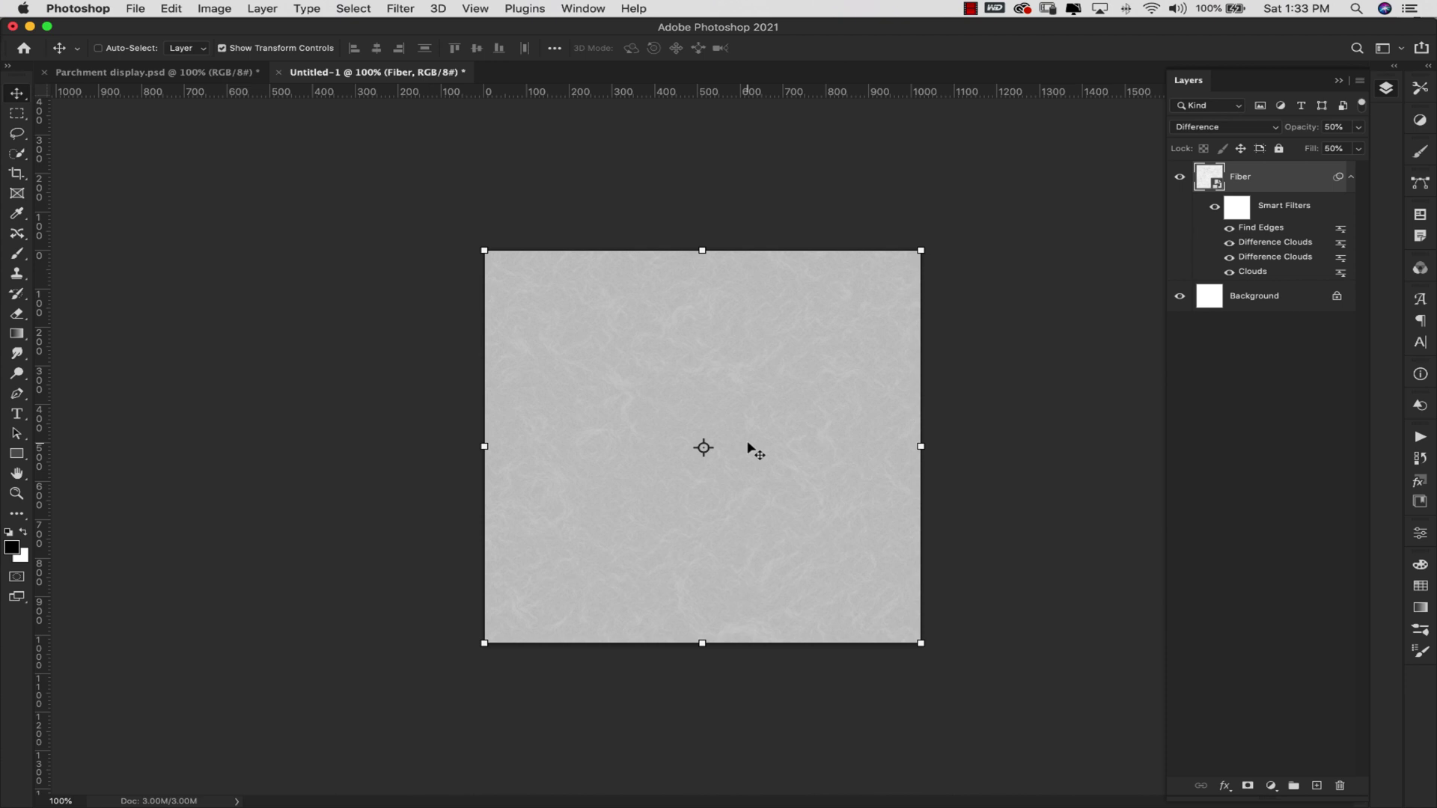
type("z")
Step: Zoom to 200%, fine-tune Fiber's opacity to about 51%, and collapse its smart filters
left_click(748, 443)
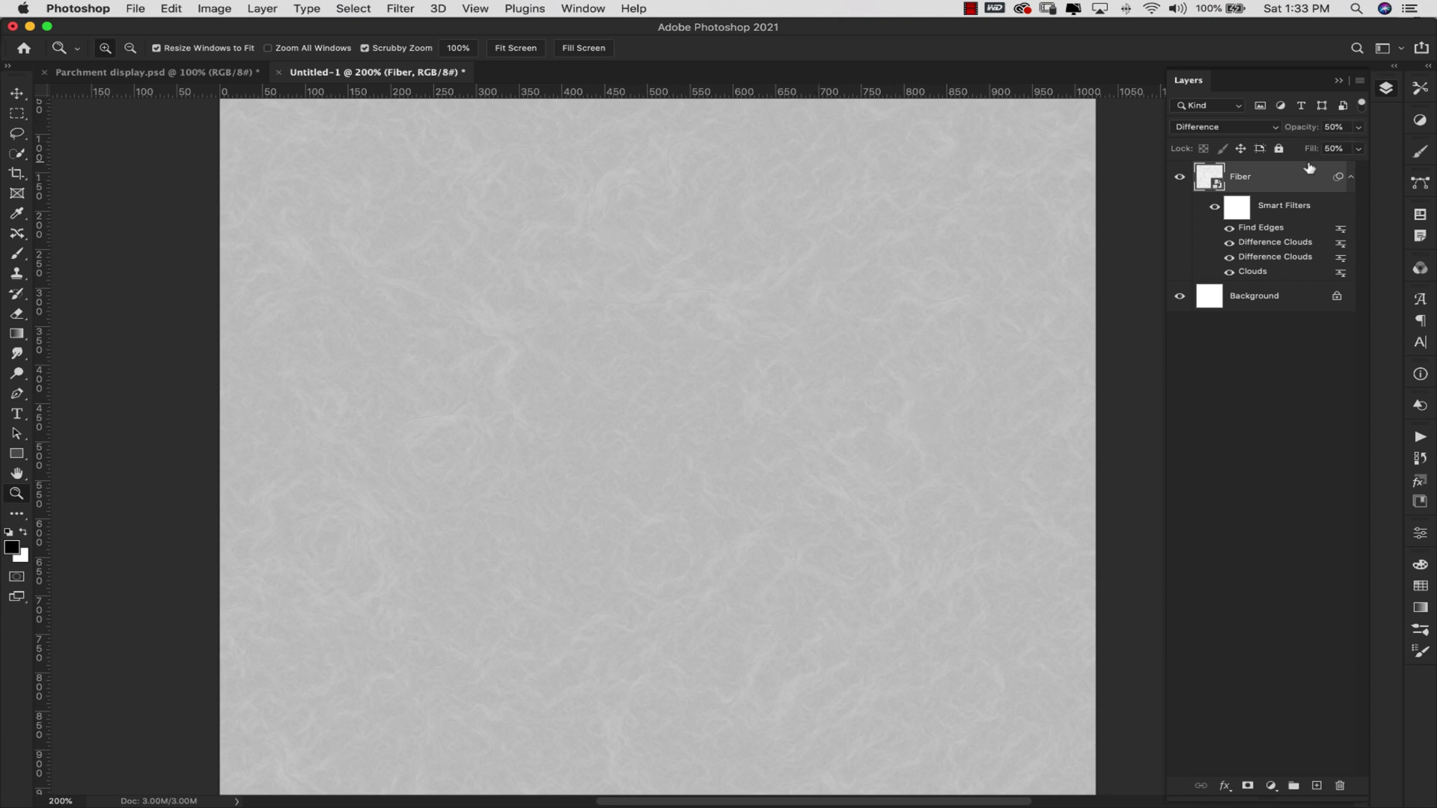
left_click(1358, 148)
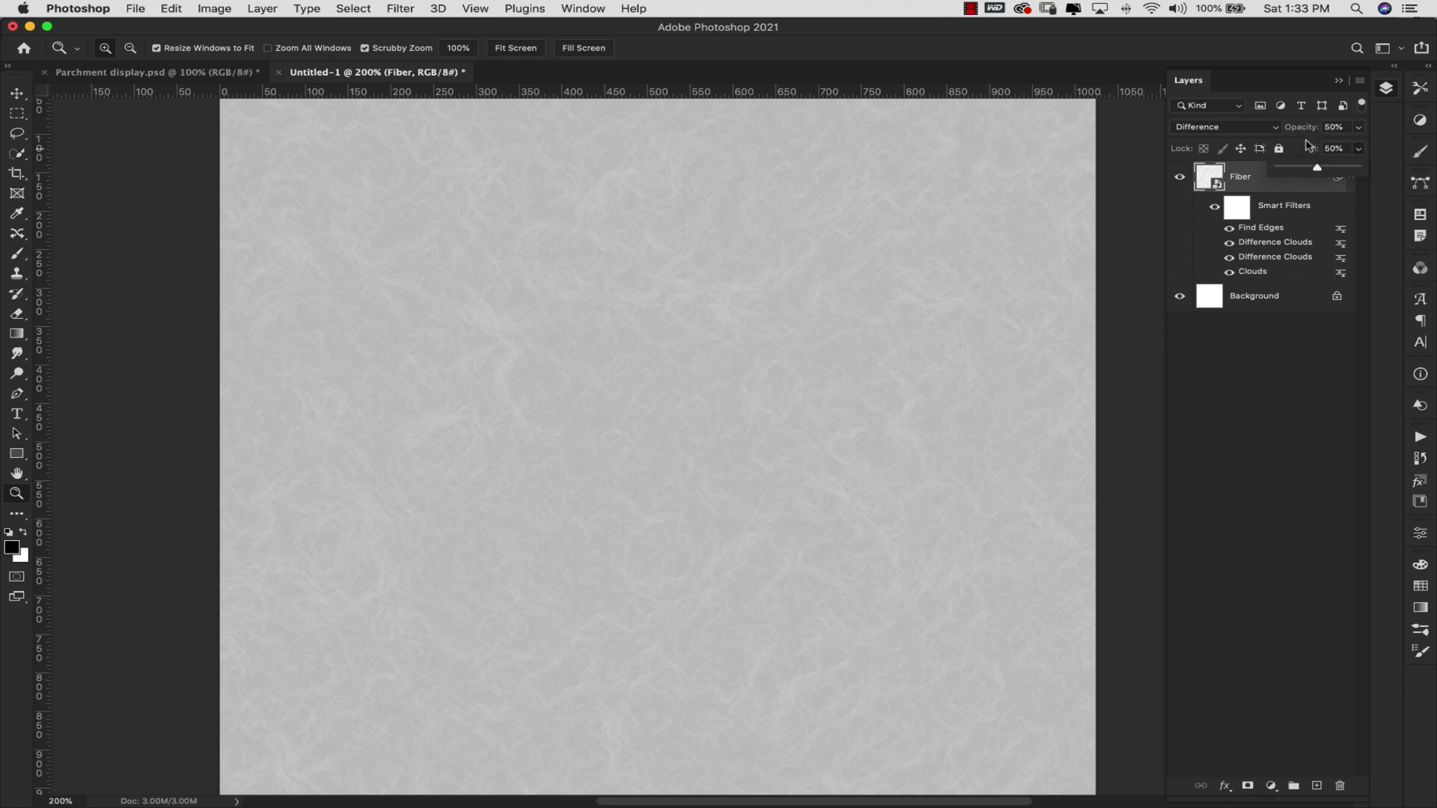
left_click(1356, 128)
mouse_move(1323, 148)
left_mouse_down()
mouse_move(1346, 148)
mouse_move(1308, 148)
mouse_move(1321, 149)
left_mouse_up()
left_click_drag(1323, 149, 1318, 149)
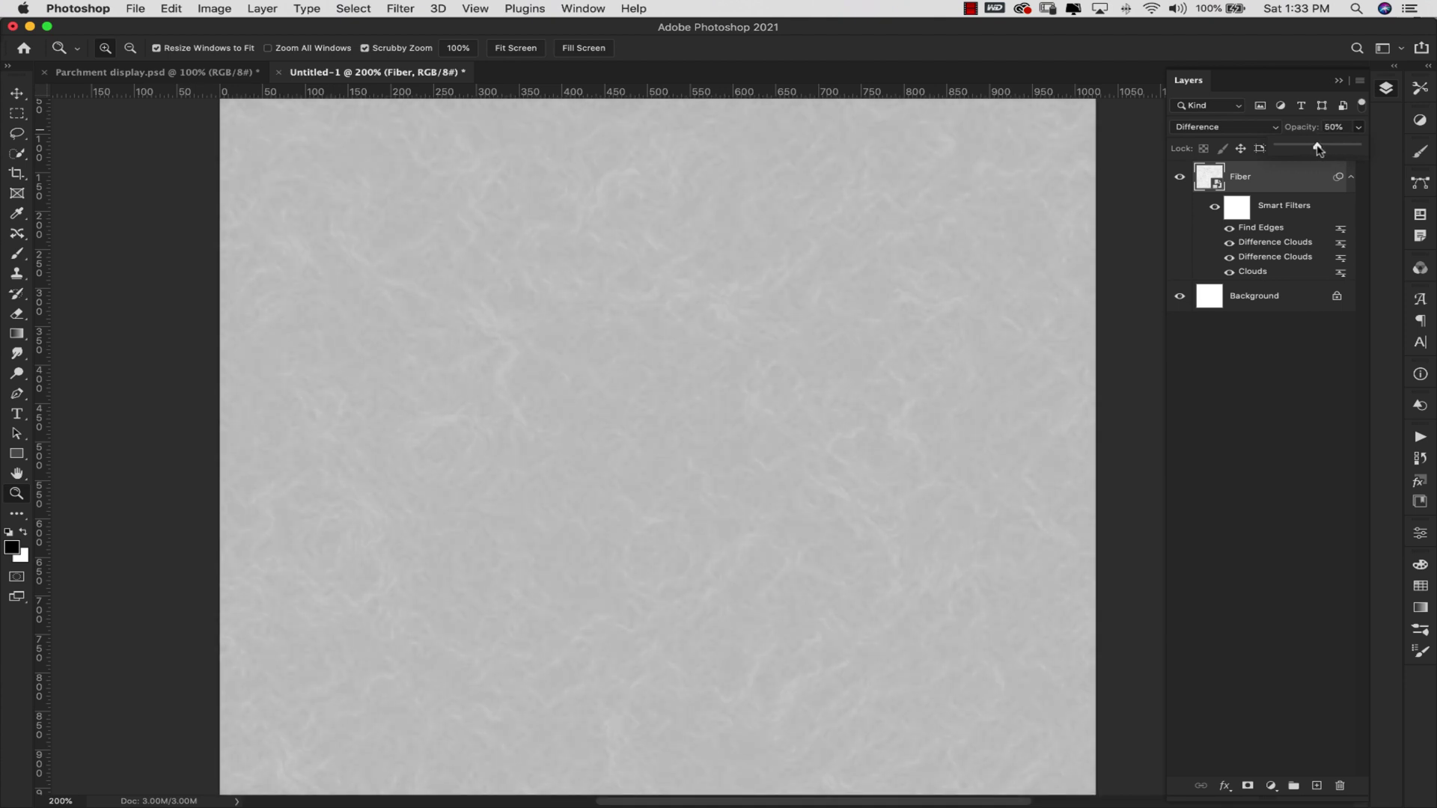
left_click(1331, 385)
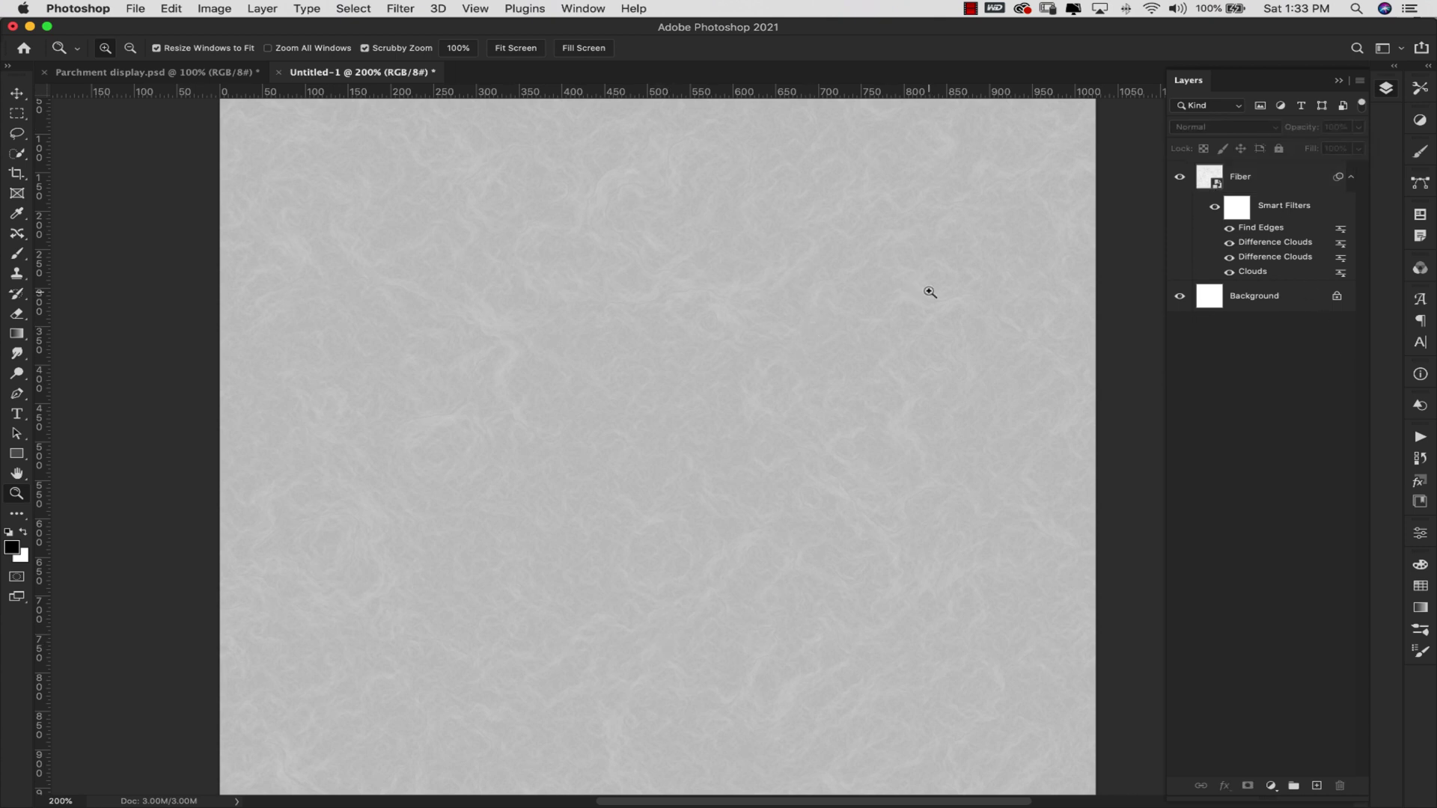
left_click(1273, 180)
left_click(1351, 176)
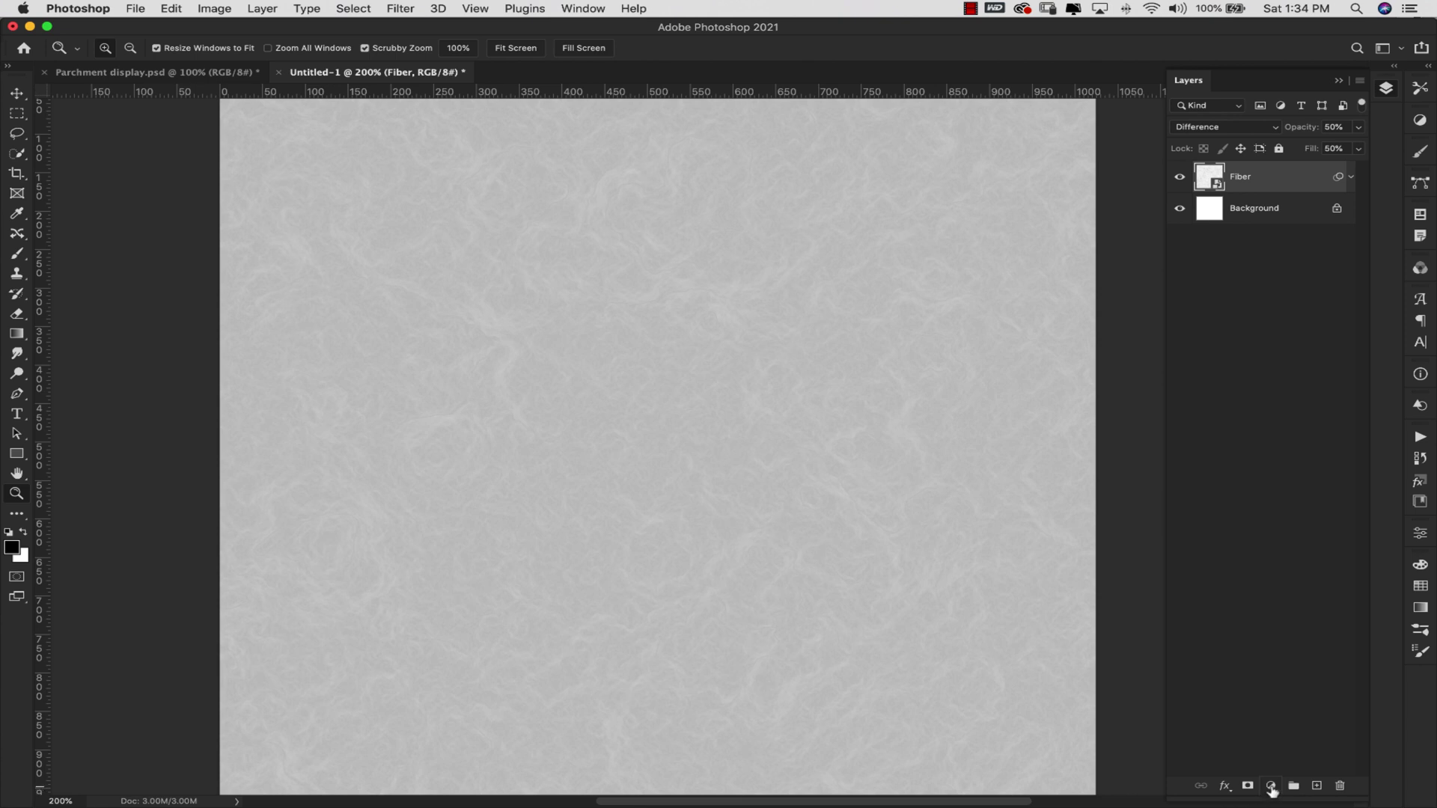
Step: Add a Solid Color fill layer with S 10, B 100 and hue moved to pale green e8ffe5
left_click(1272, 787)
left_click(1301, 494)
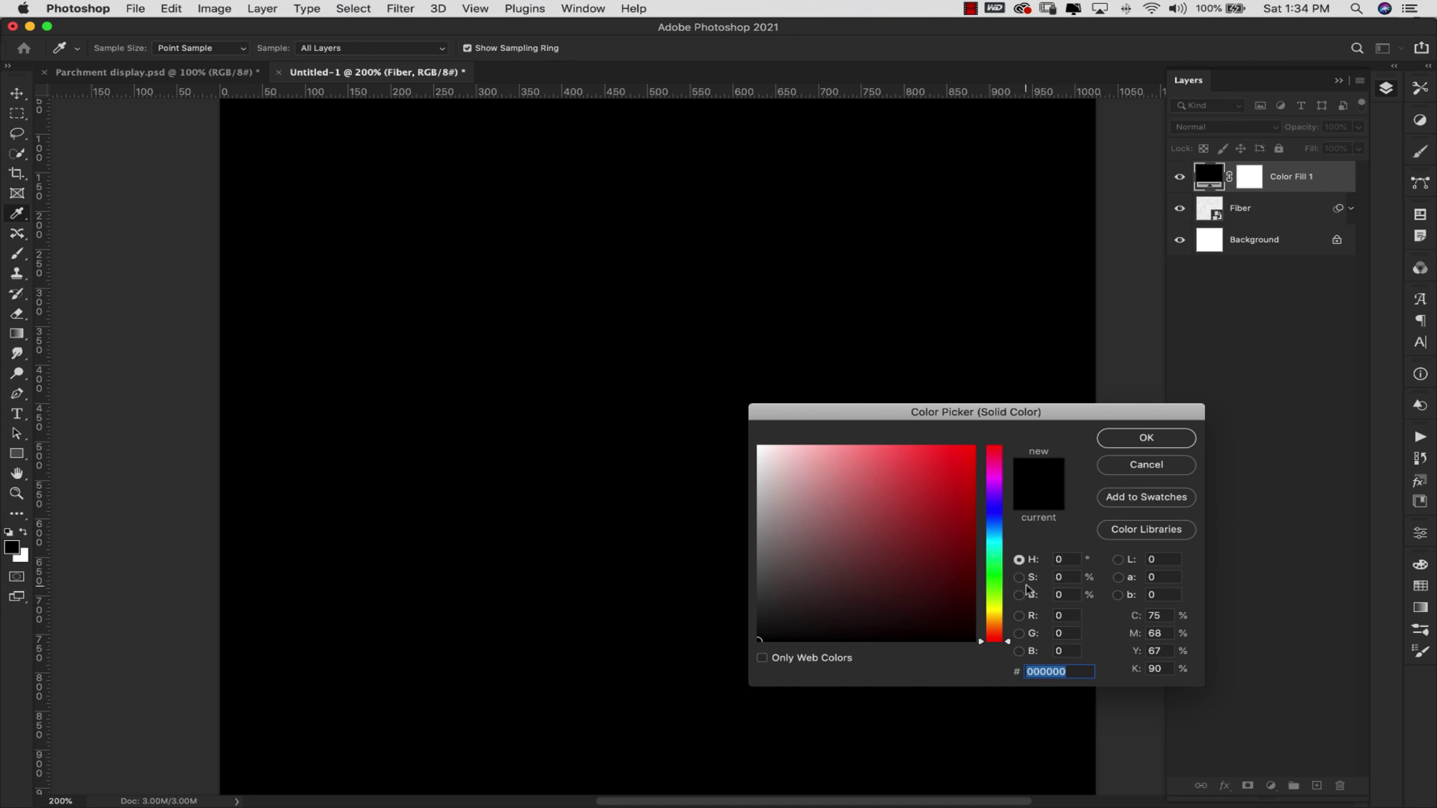
left_click(1071, 575)
type("10")
left_click(1072, 596)
type("100")
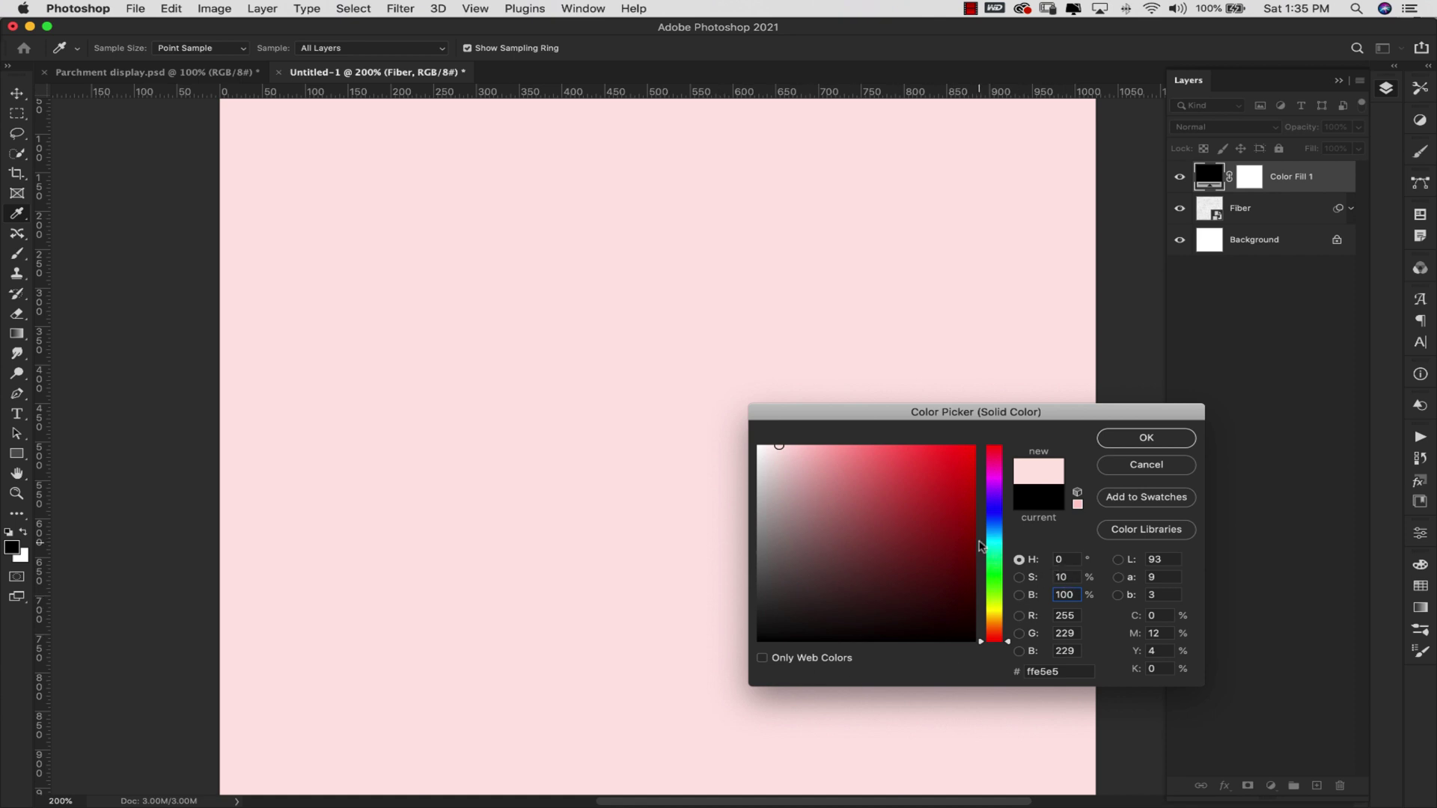
left_click(1008, 629)
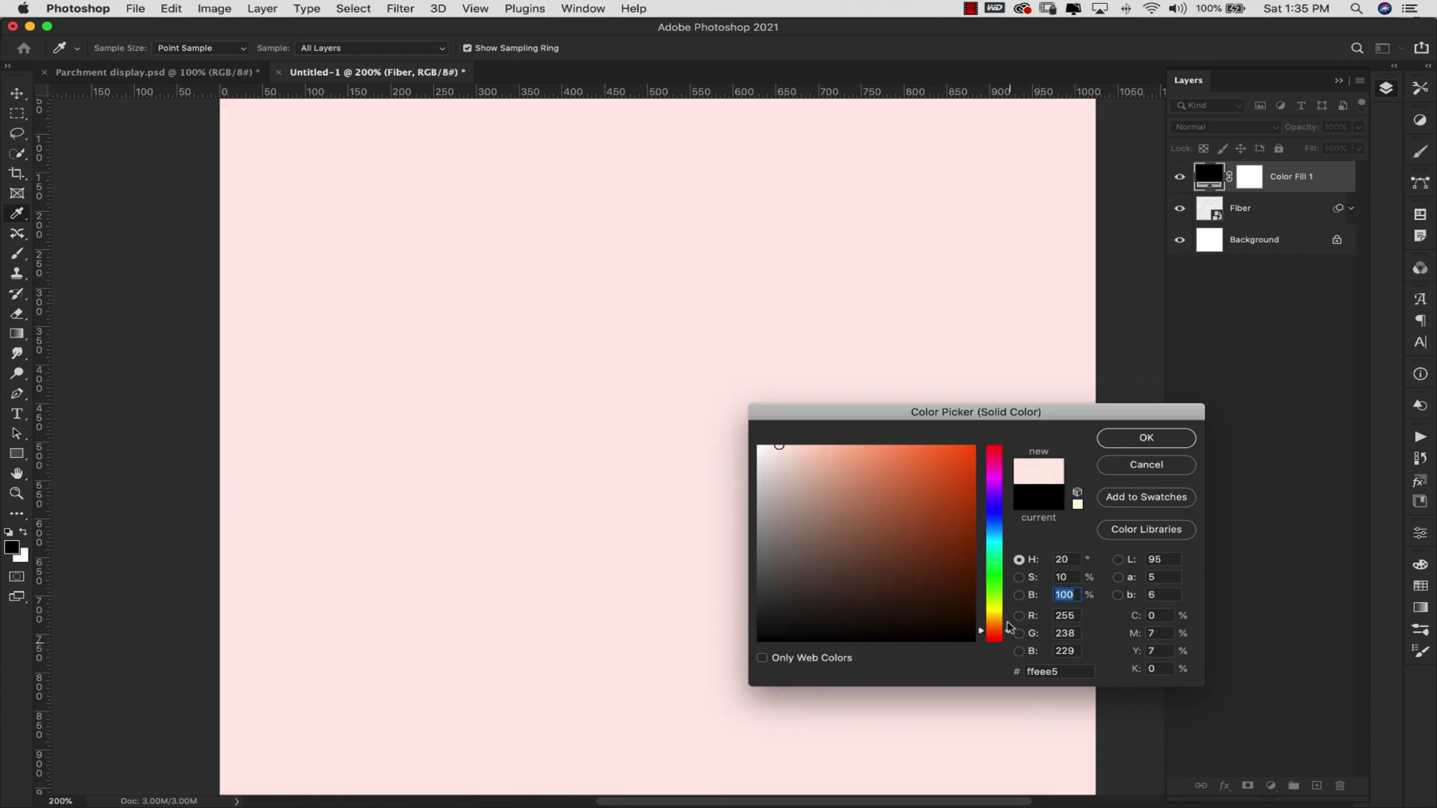
left_click_drag(1008, 628, 1000, 583)
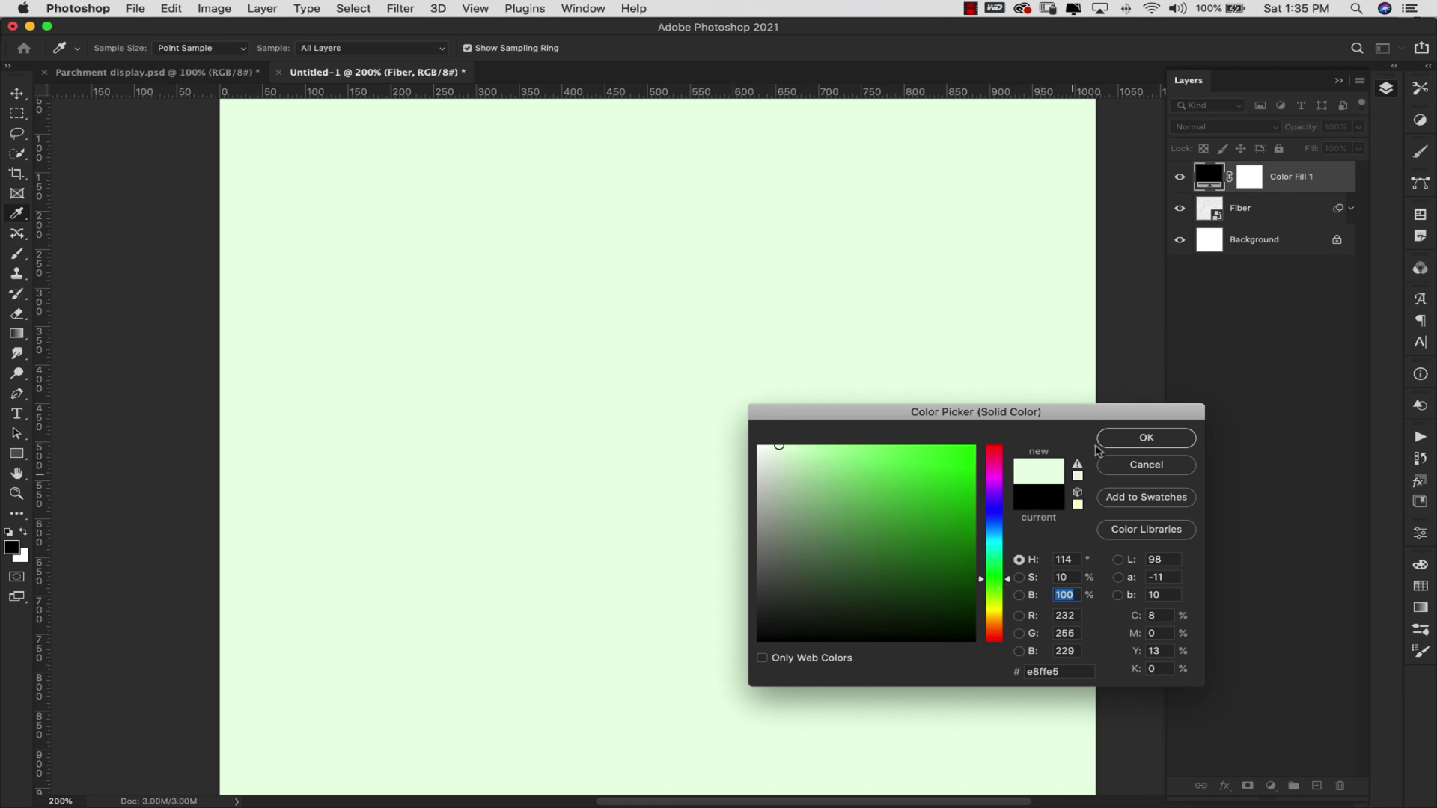
Step: Confirm the pale green fill and set Color Fill 1 to Color blending
left_click(1135, 440)
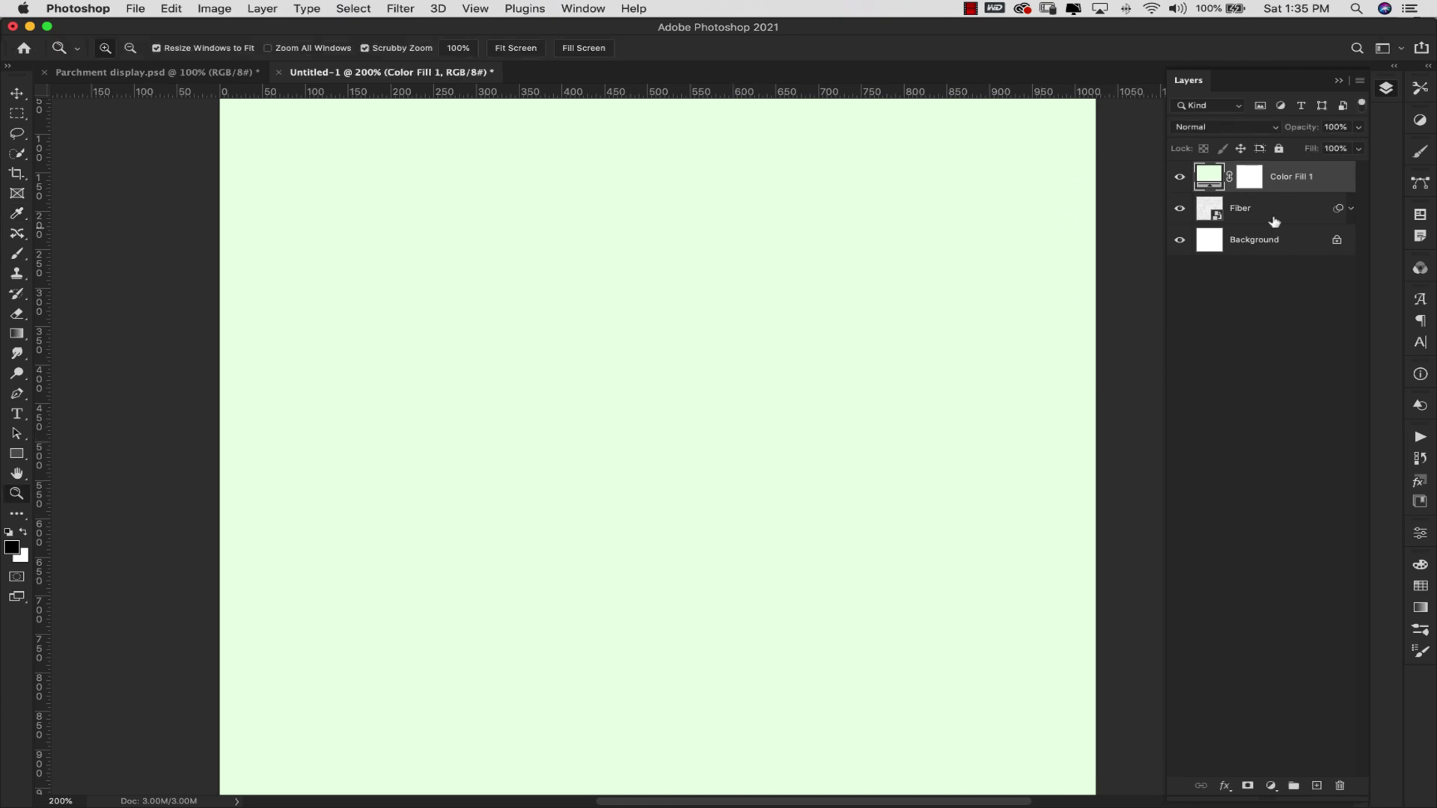
left_click(1235, 128)
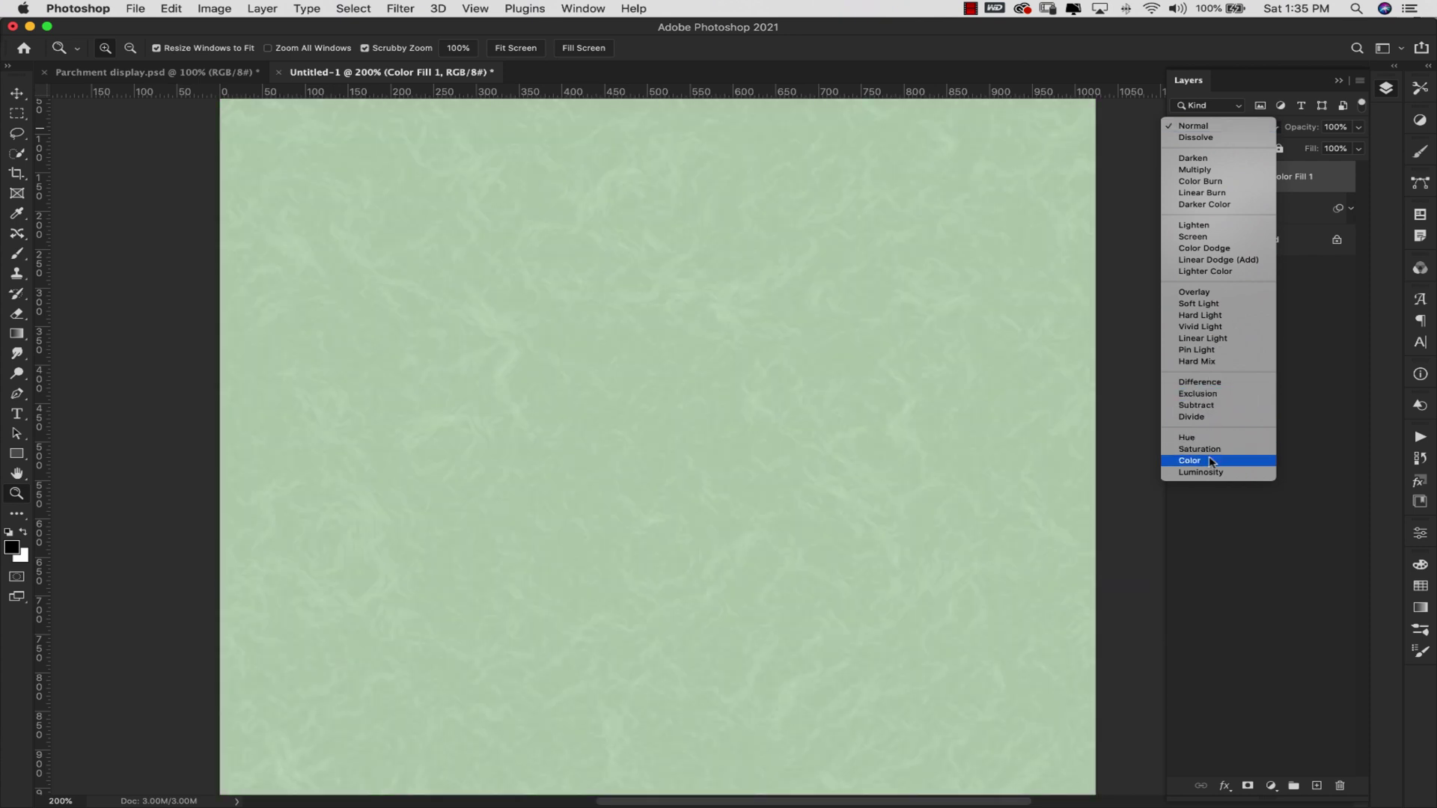
left_click(1211, 462)
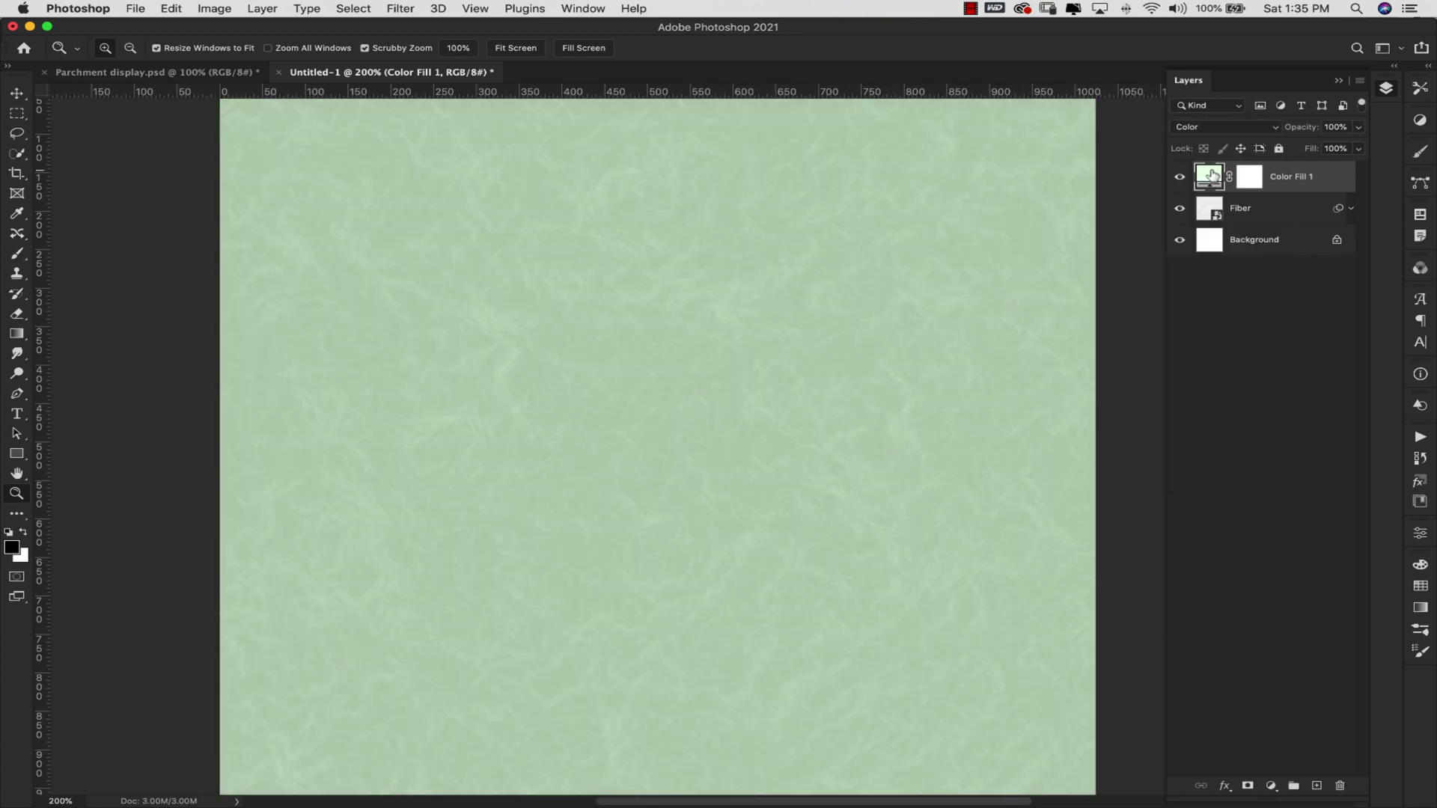
Step: Change the fill colour's hue to 50 for a pale yellow parchment tint
double_click(1212, 176)
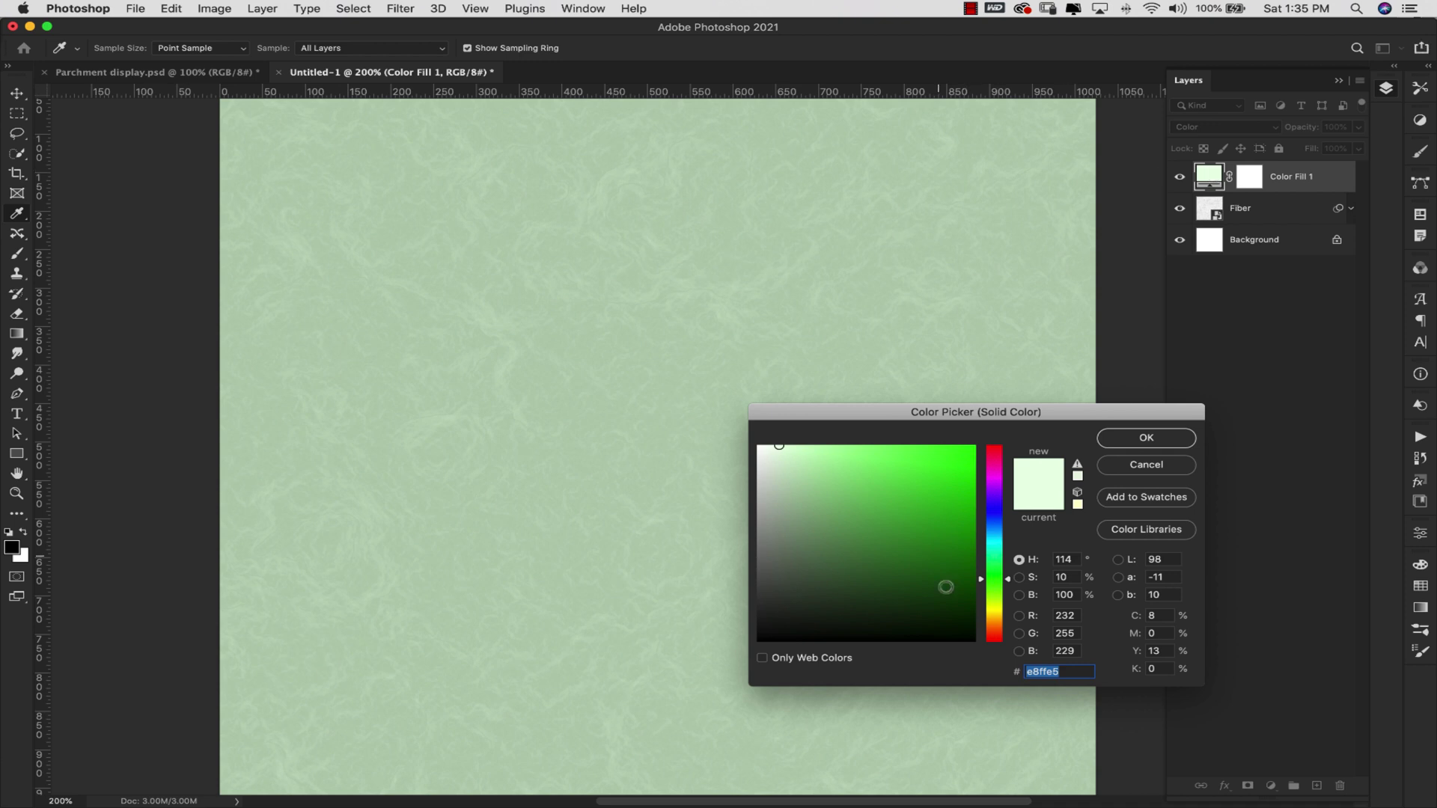
mouse_move(985, 591)
left_mouse_down()
mouse_move(981, 632)
mouse_move(963, 614)
mouse_move(976, 608)
left_mouse_up()
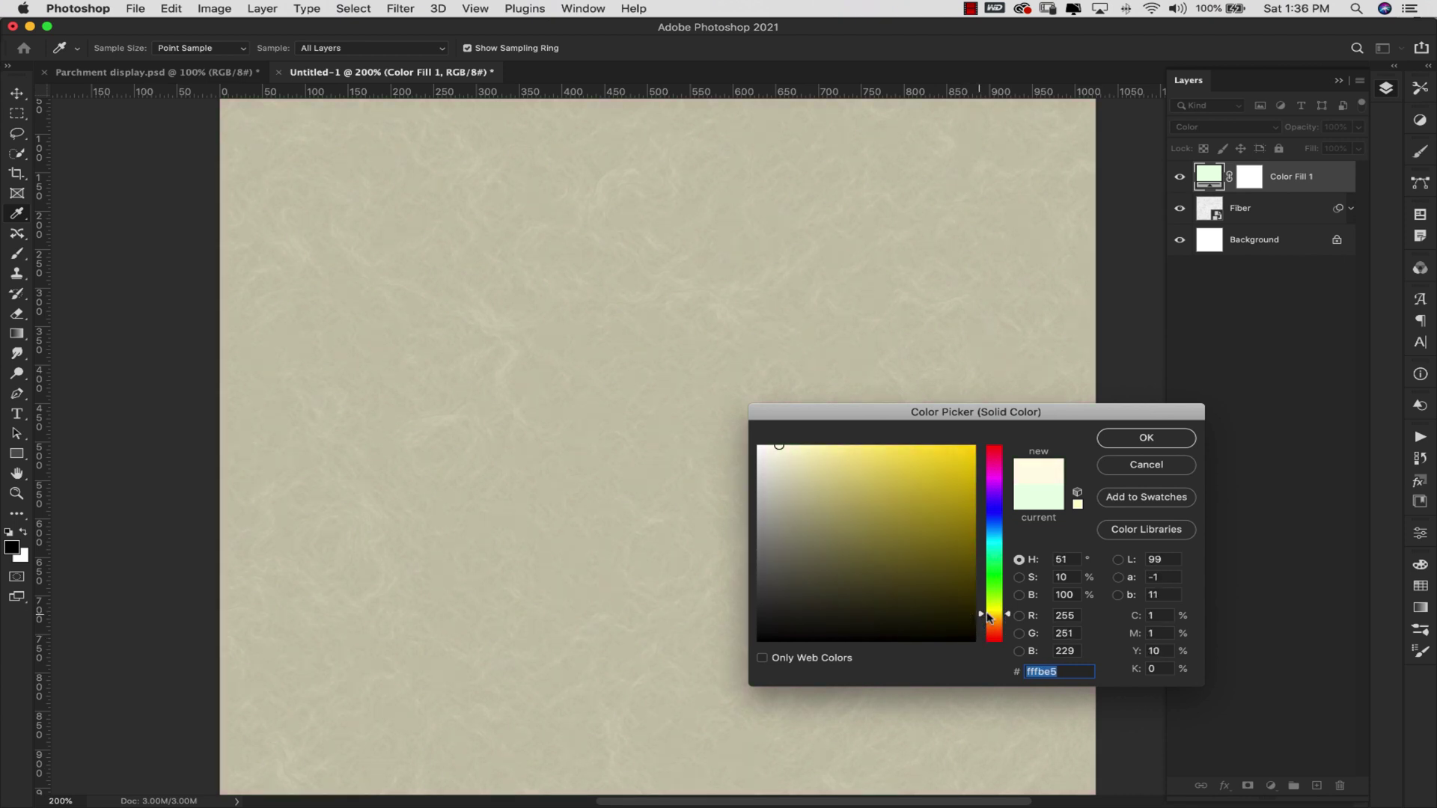
double_click(1070, 558)
type("50")
left_click(1123, 440)
key("z")
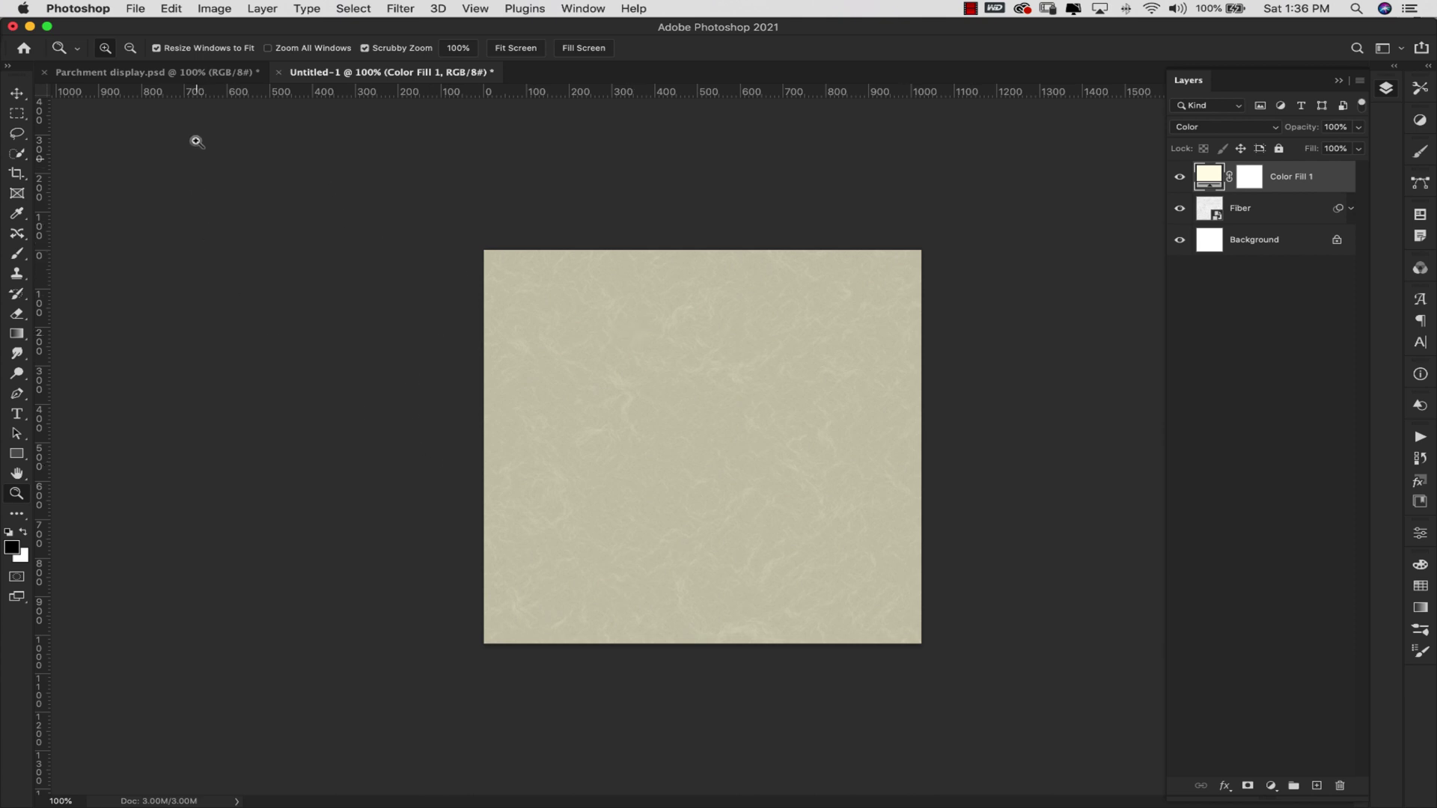
Step: Define the current image as a pattern named 'parchment'
left_click(170, 10)
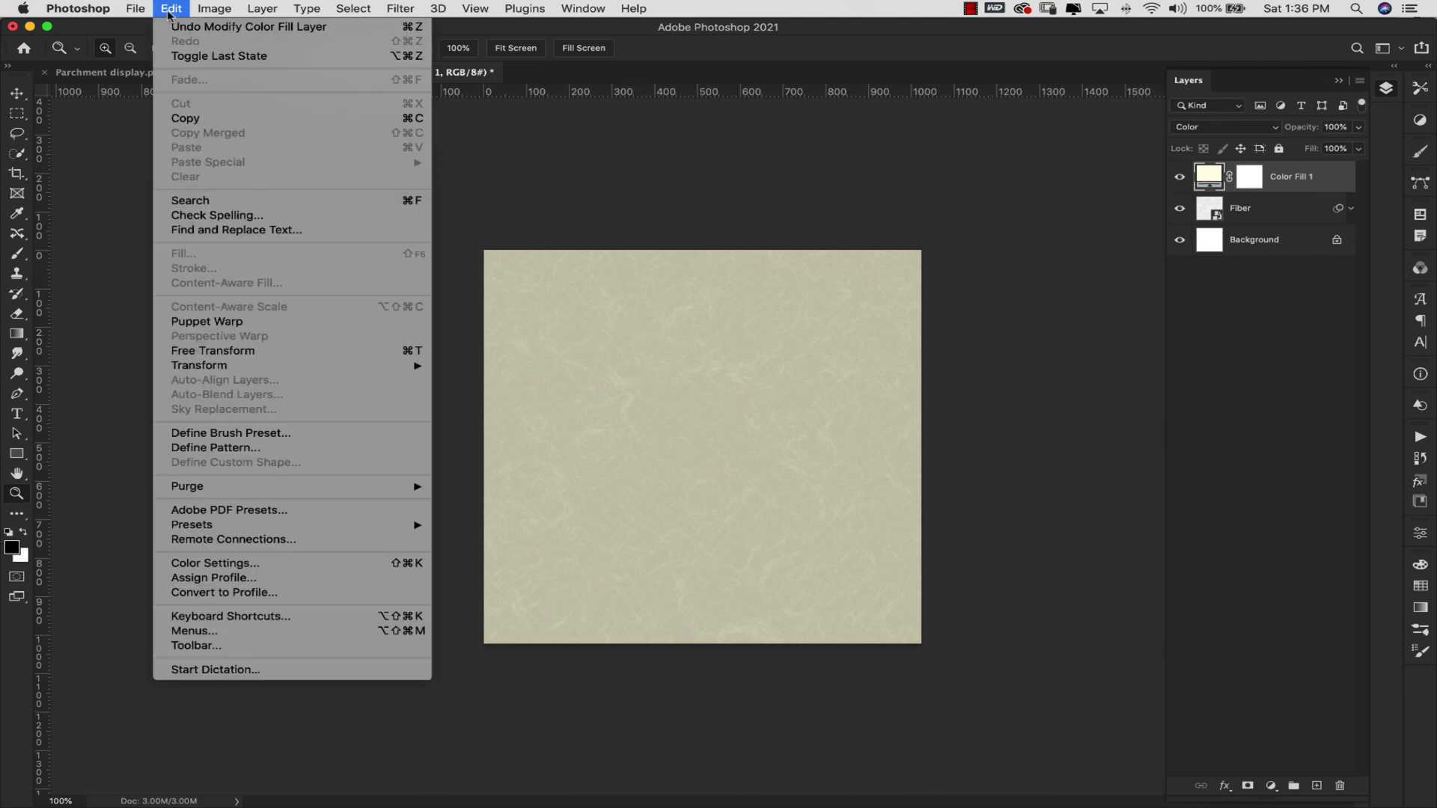
left_click(234, 449)
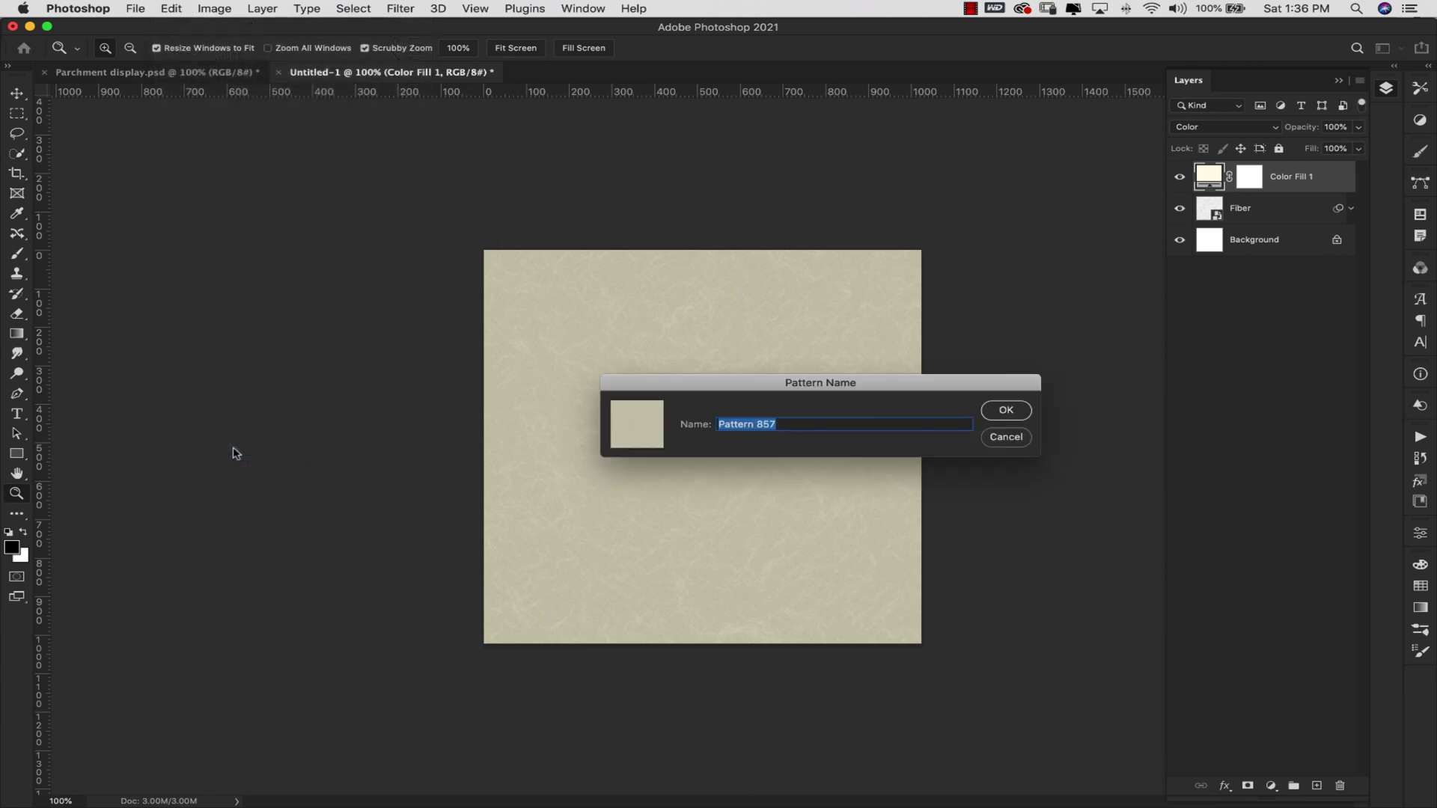
type("parchment")
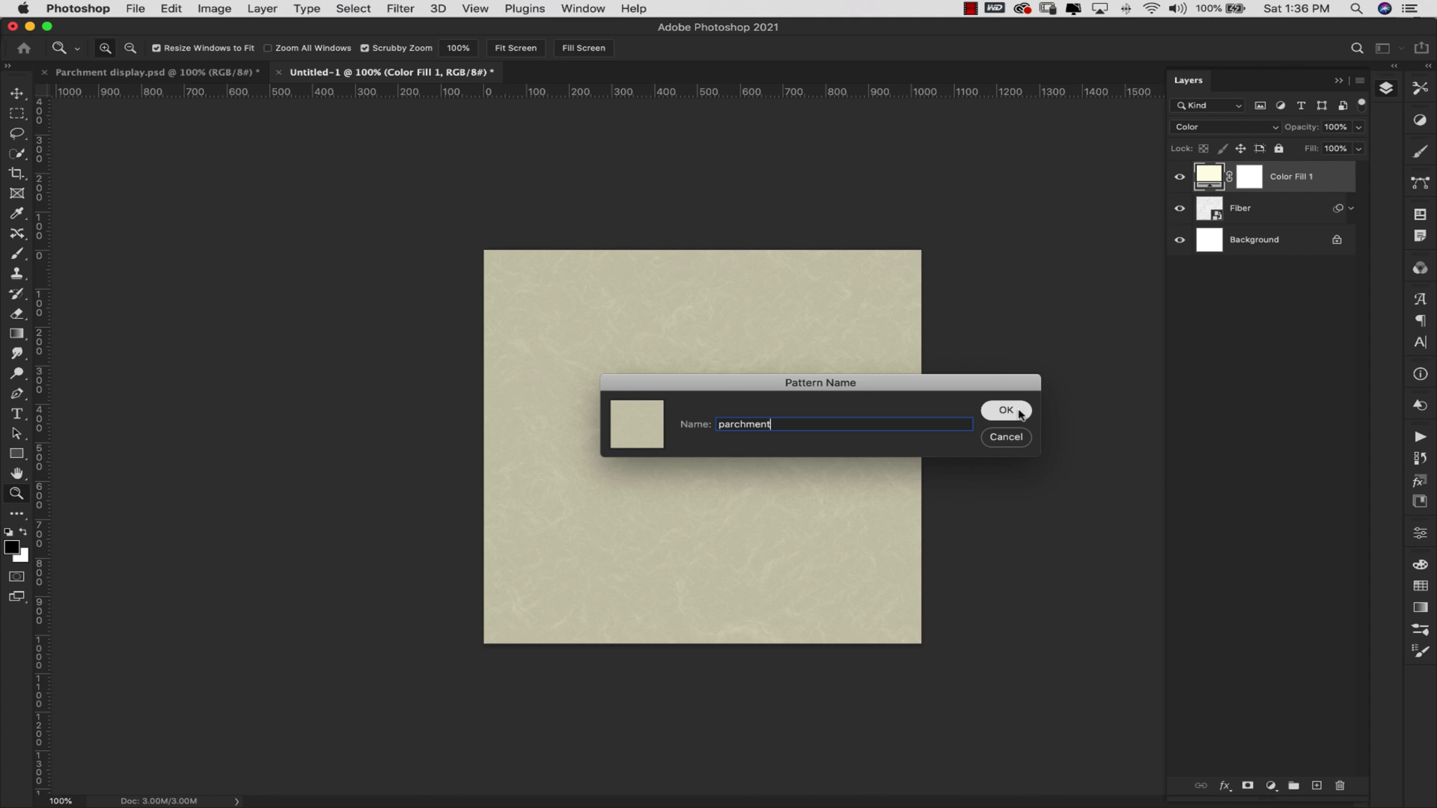
left_click(1005, 410)
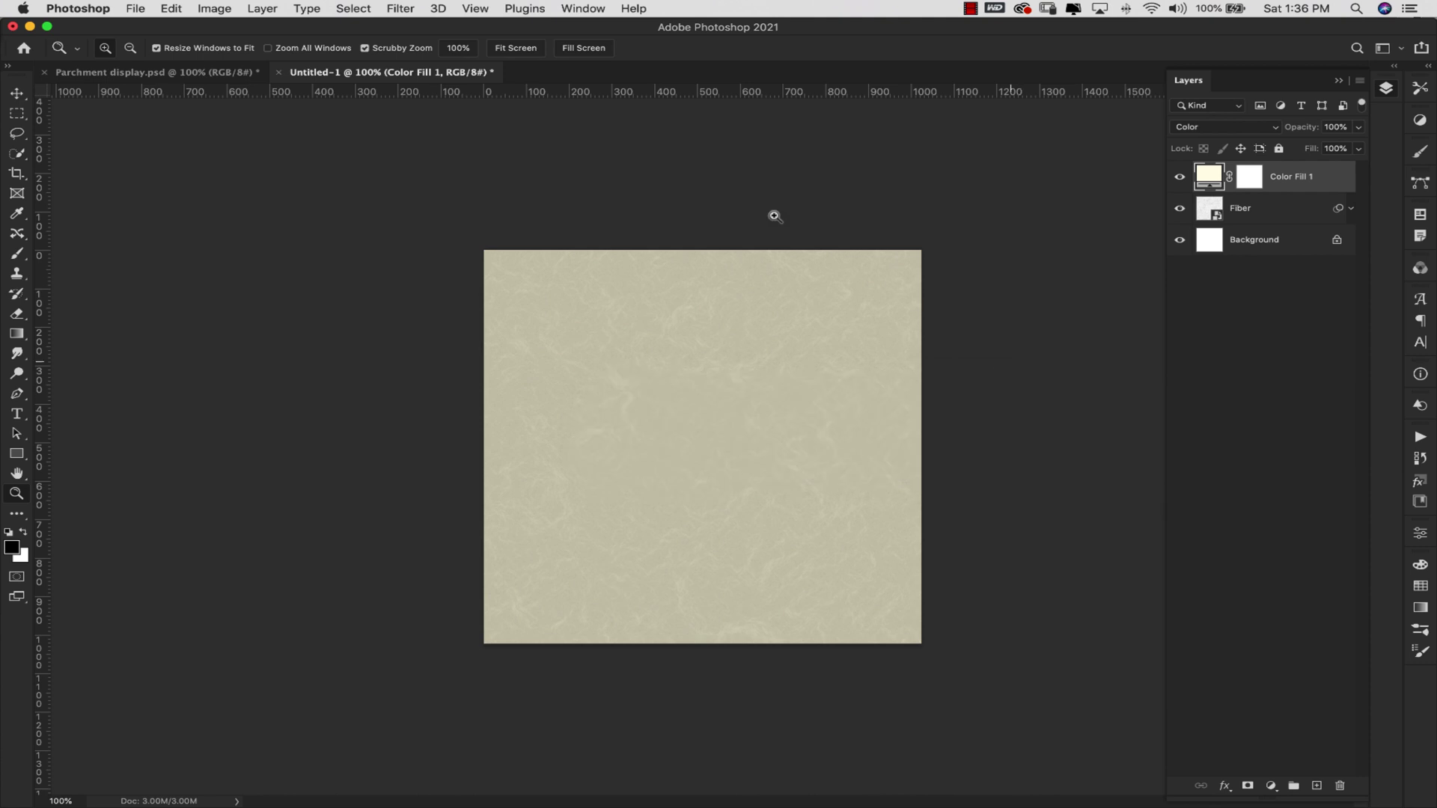
Step: Create a new document from the 3600 × 3600 px preset
left_click(131, 9)
left_click(132, 31)
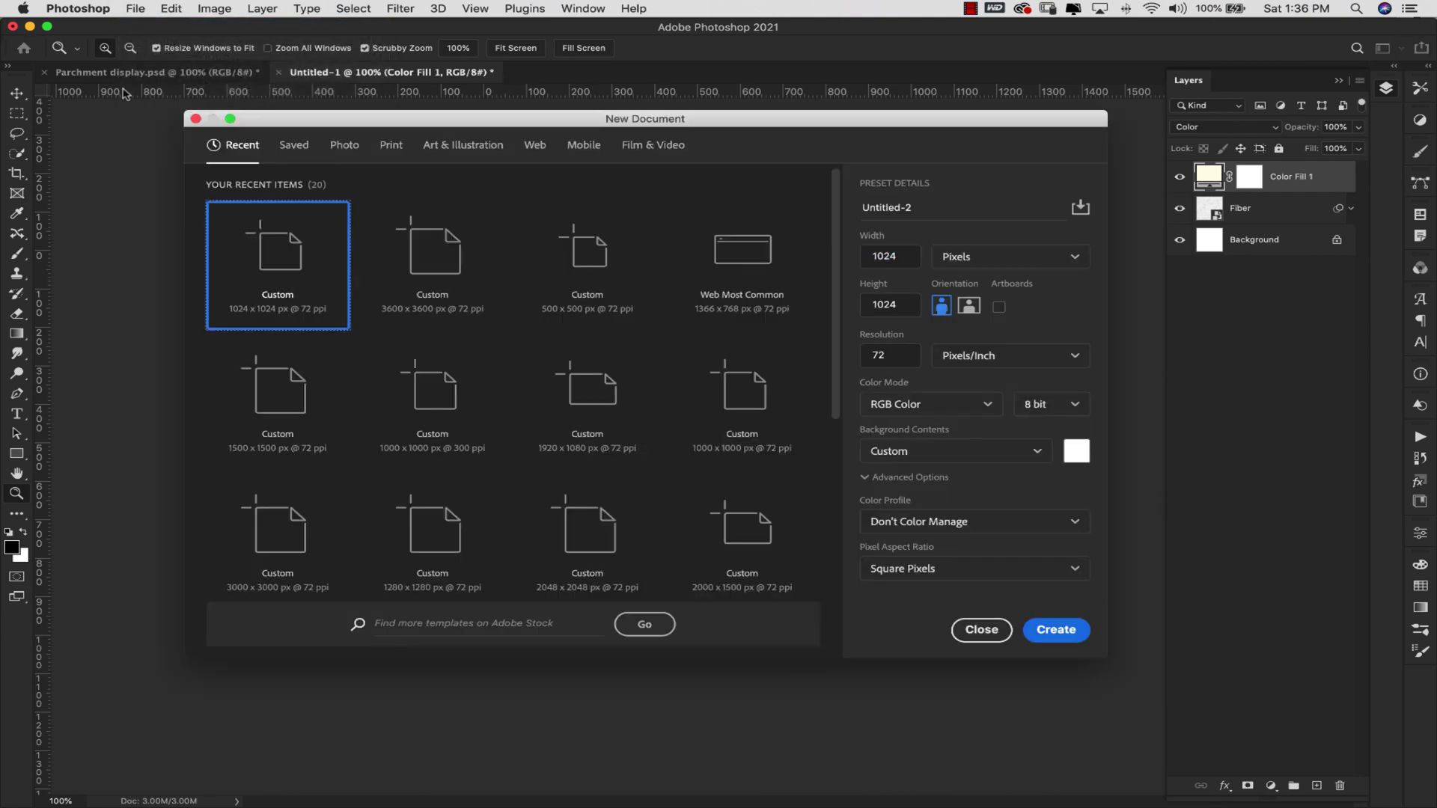
left_click(417, 288)
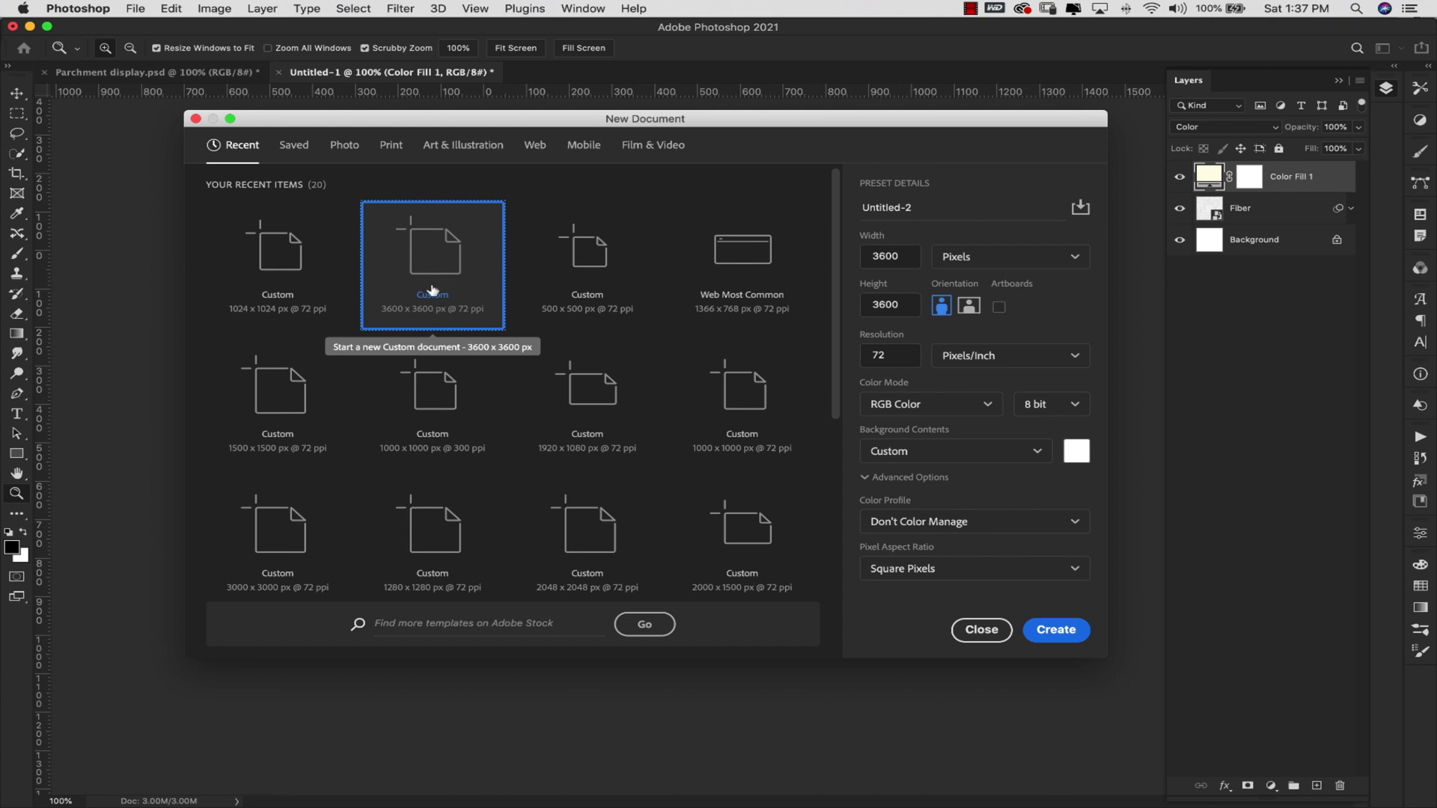
left_click(1051, 629)
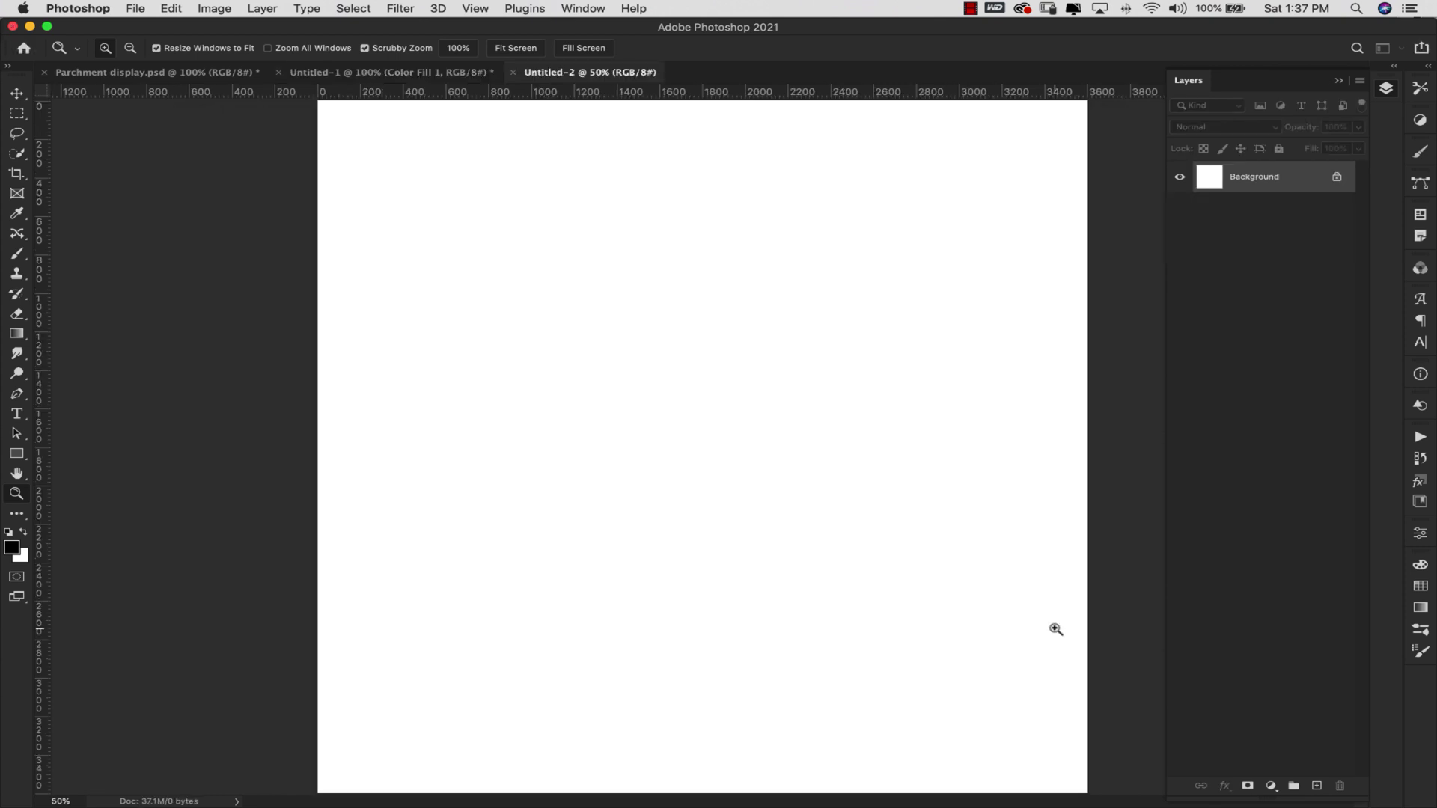
Step: Unlock Background into Layer 0 and give it a Pattern Overlay using the parchment pattern
left_click(1337, 177)
double_click(1324, 183)
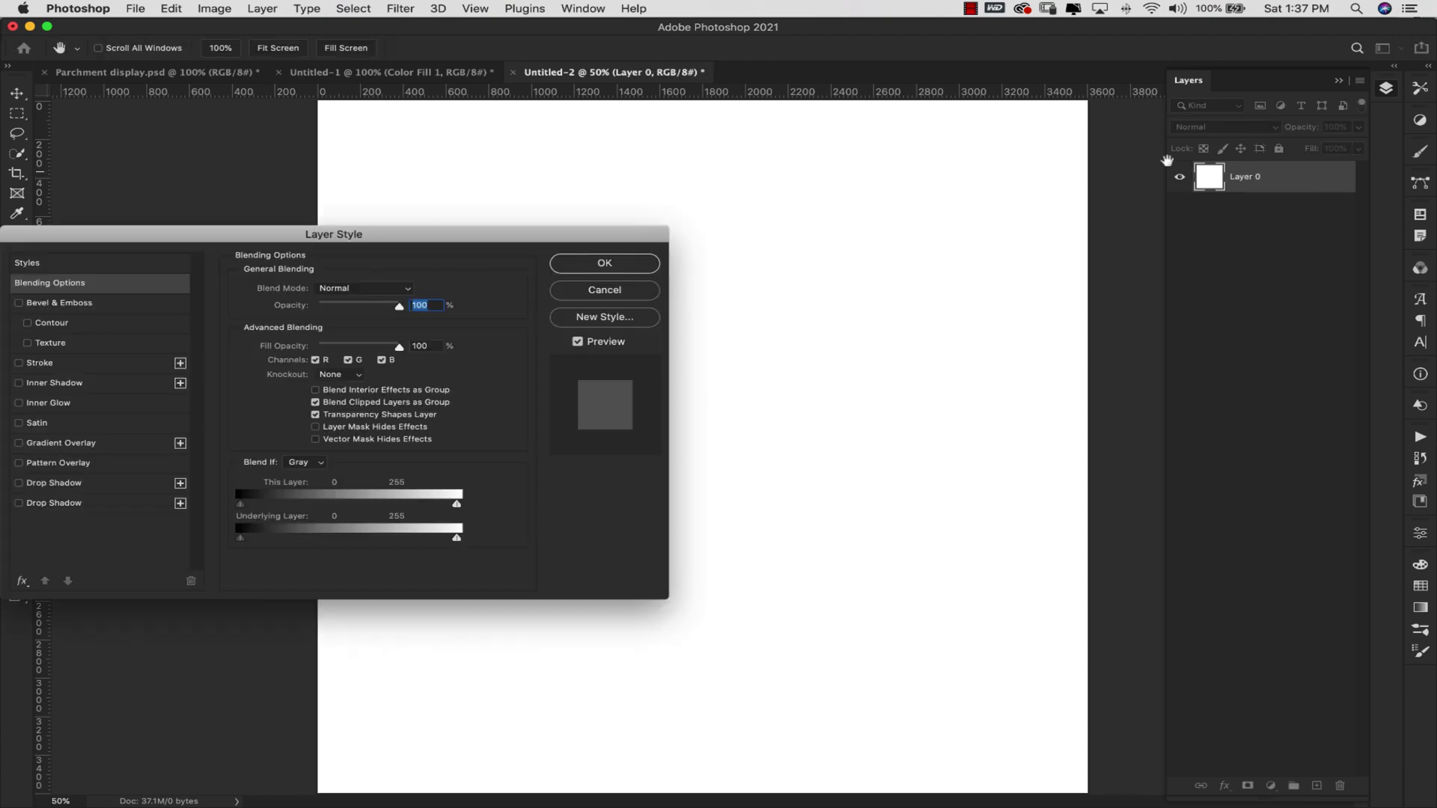
left_click(78, 463)
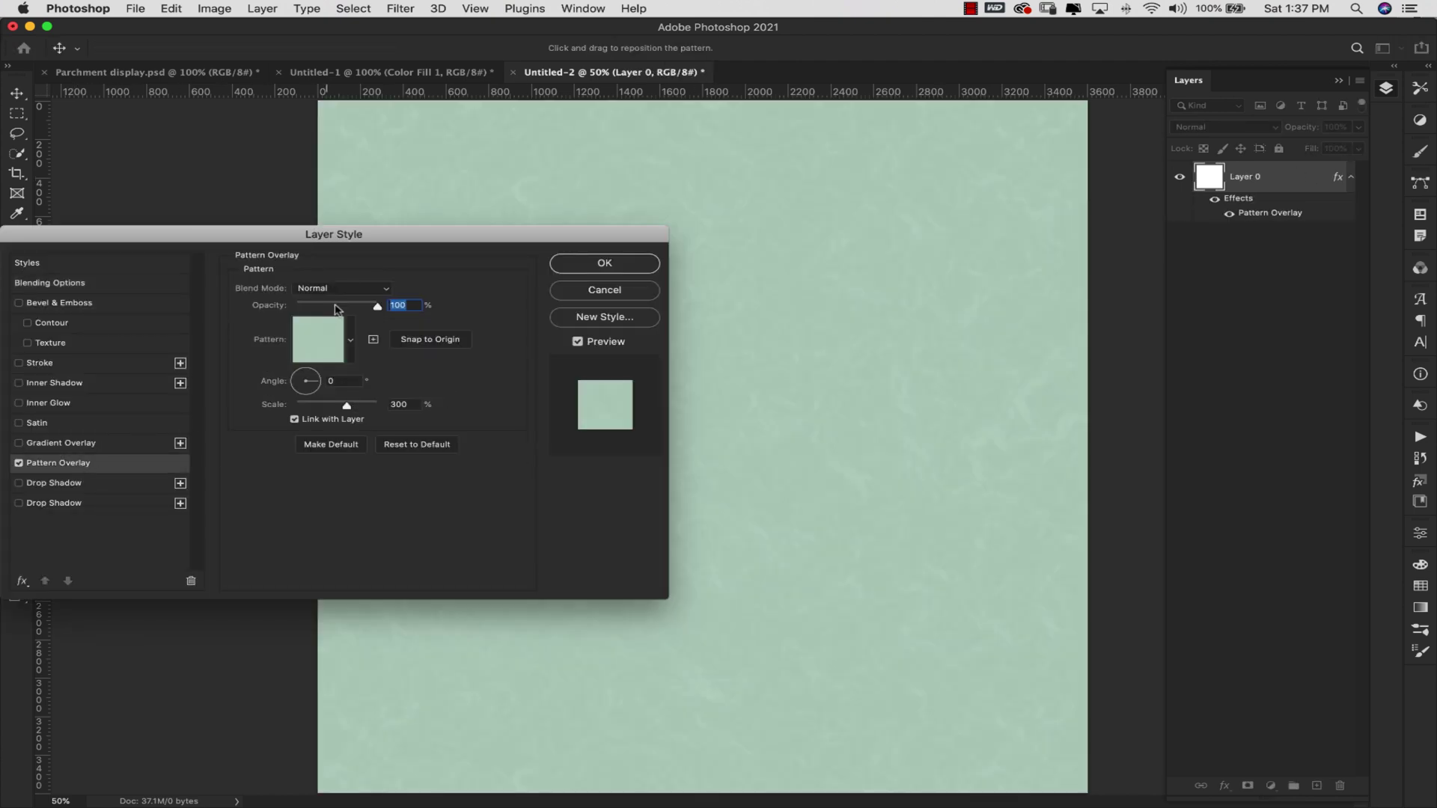
left_click(350, 340)
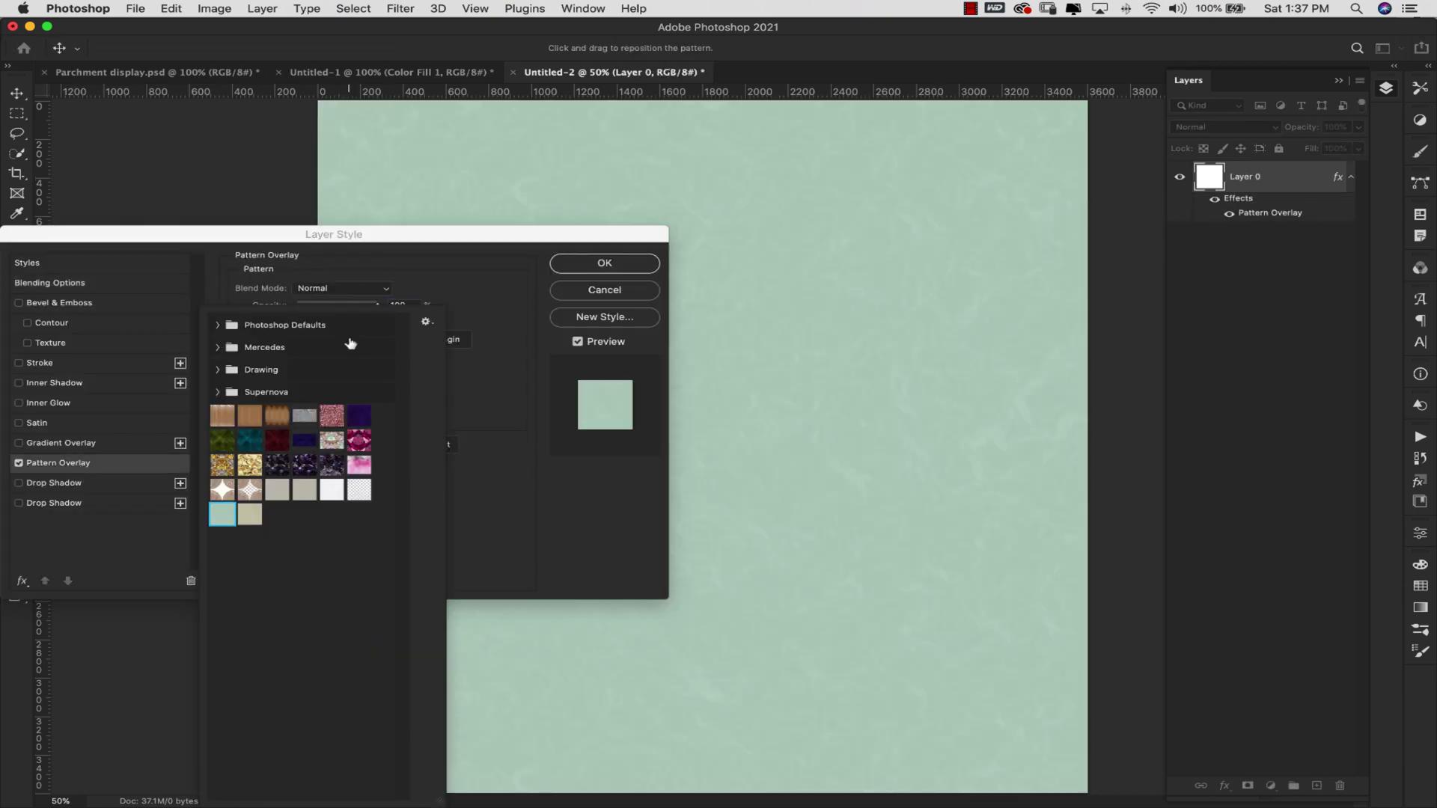
left_click(250, 515)
left_click(603, 264)
key("z")
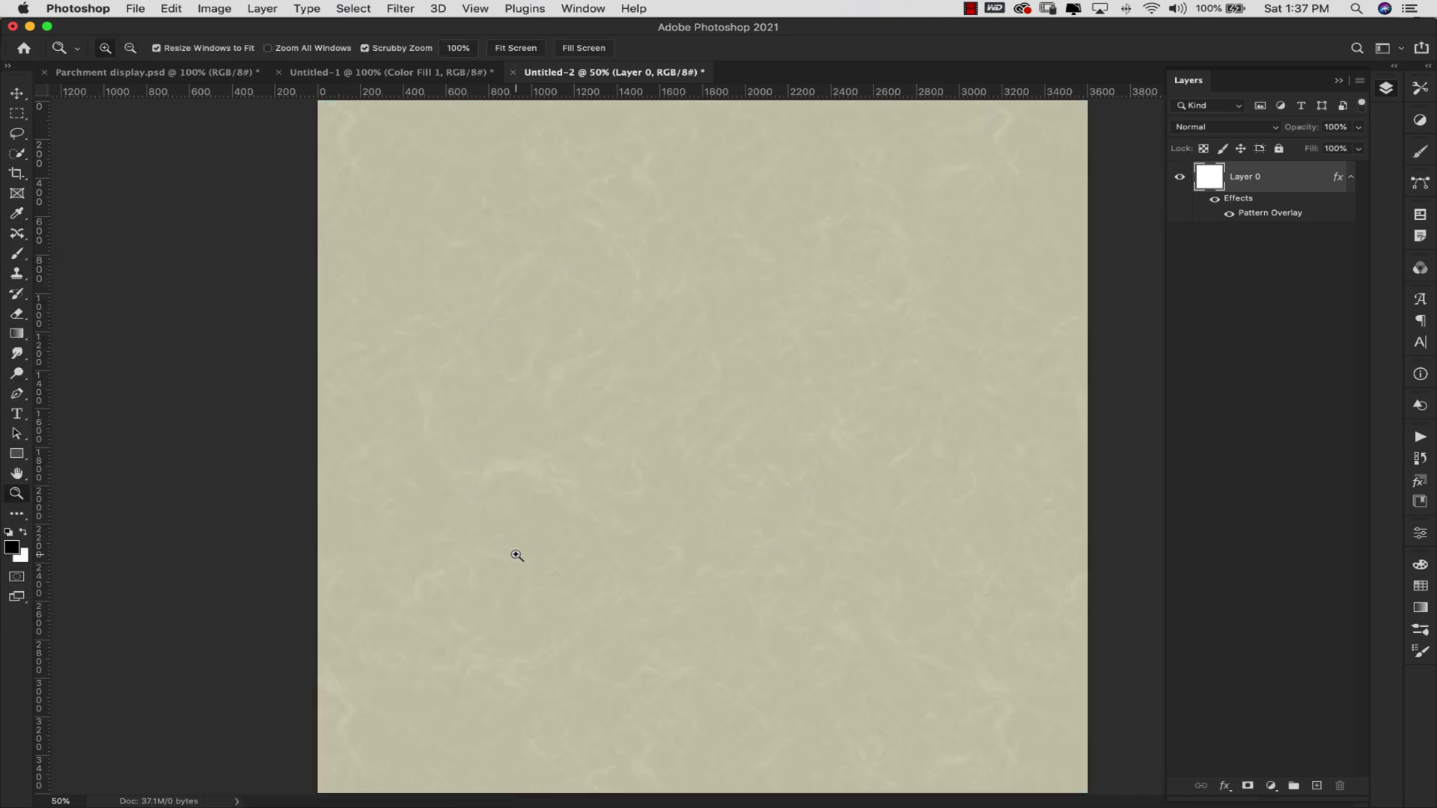
Step: Zoom out to 33.33% to view the whole 3600×3600 canvas tiled with the parchment pattern
left_click(770, 372, "alt")
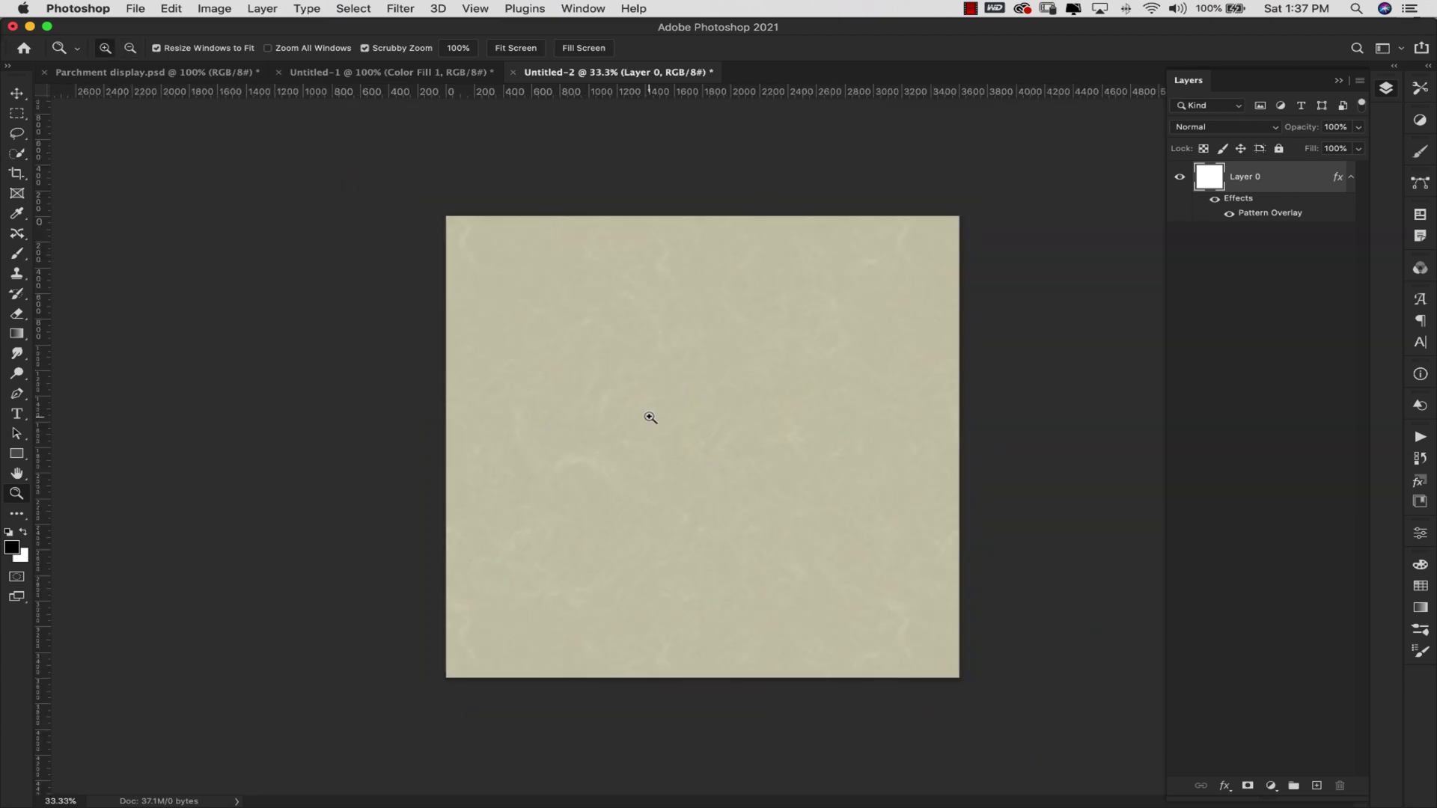